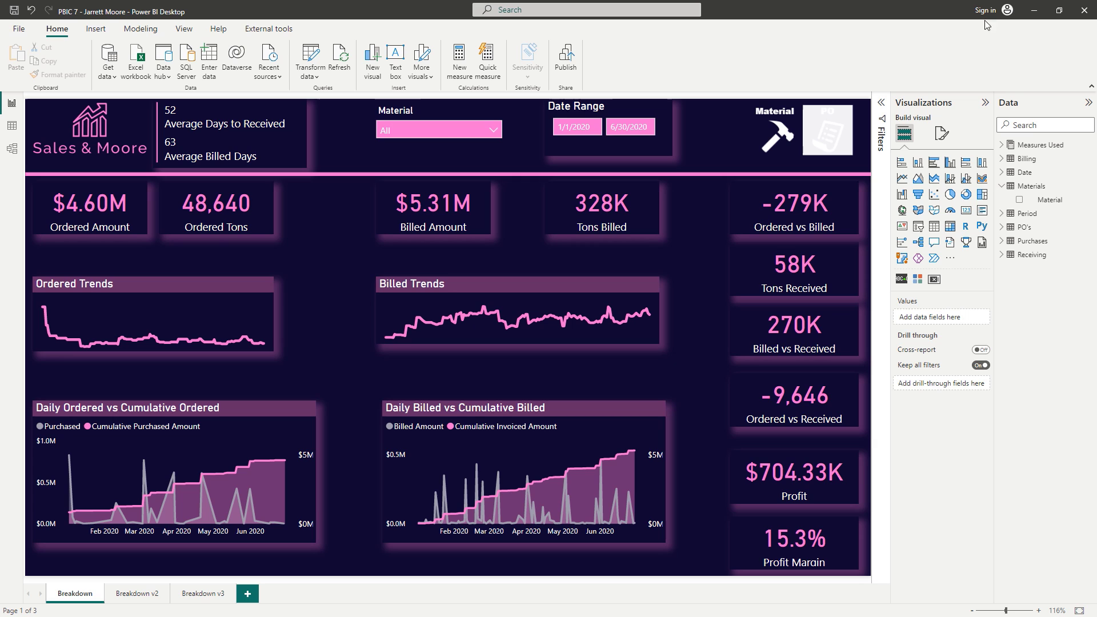
- Scroll the Ideas Vote - Bookmark management thread down to post 7's Bookmarks pane screenshot
left_click(1031, 15)
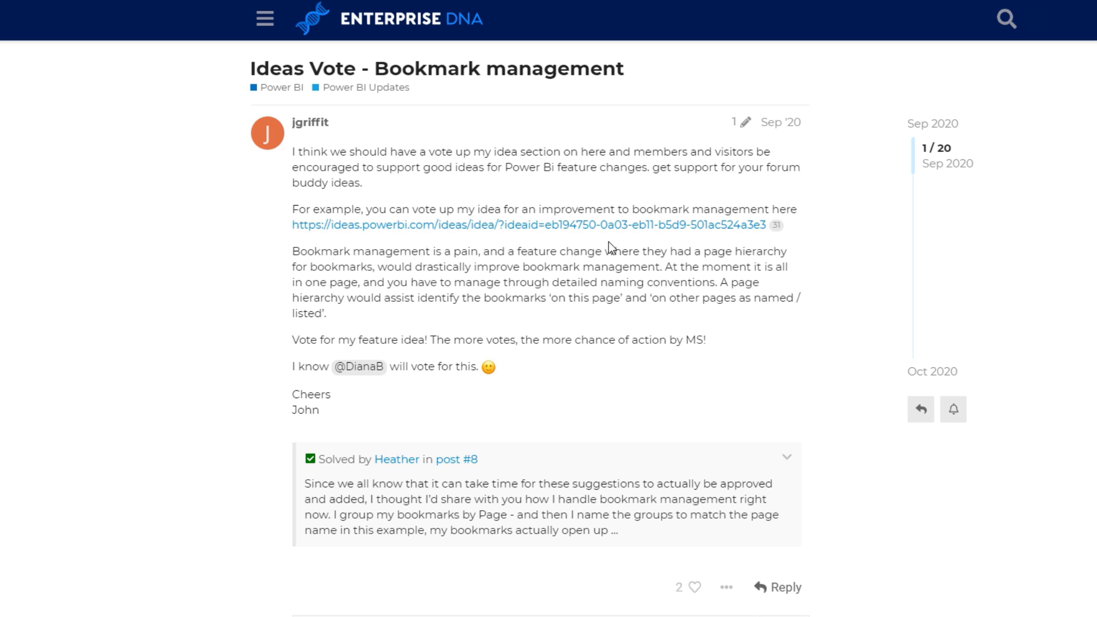
scroll(609, 241, "down", 15)
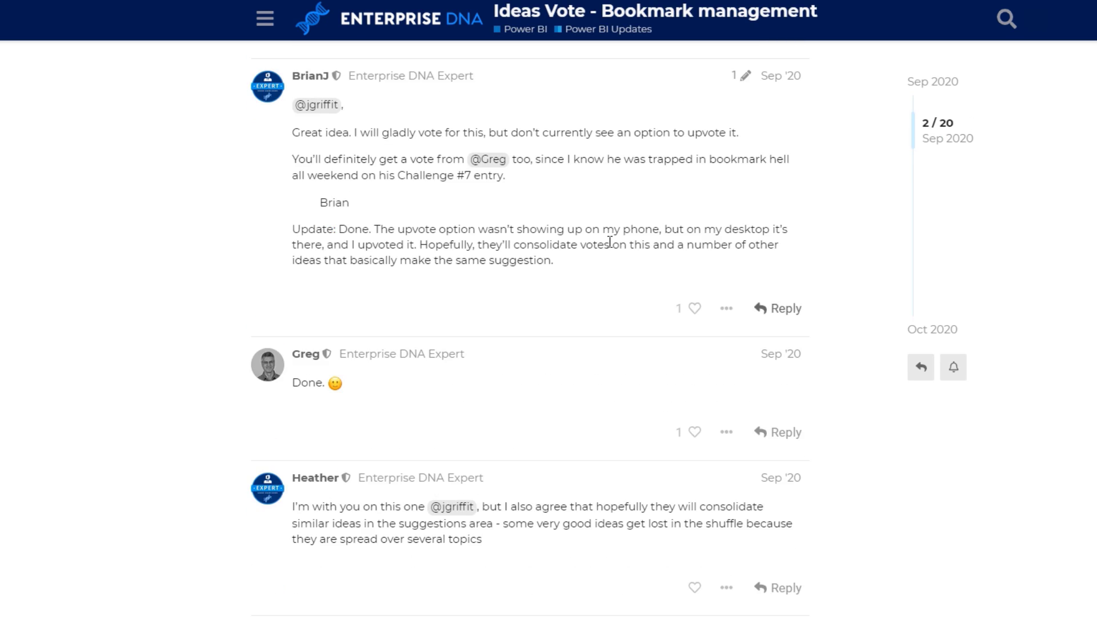
scroll(609, 241, "down", 4)
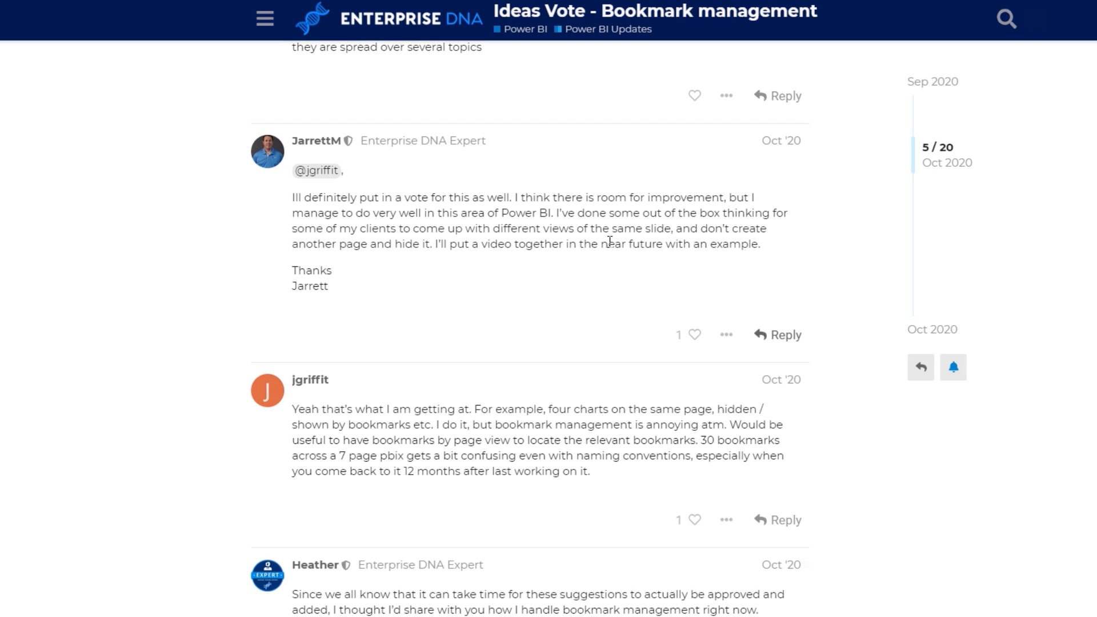
scroll(609, 240, "down", 8)
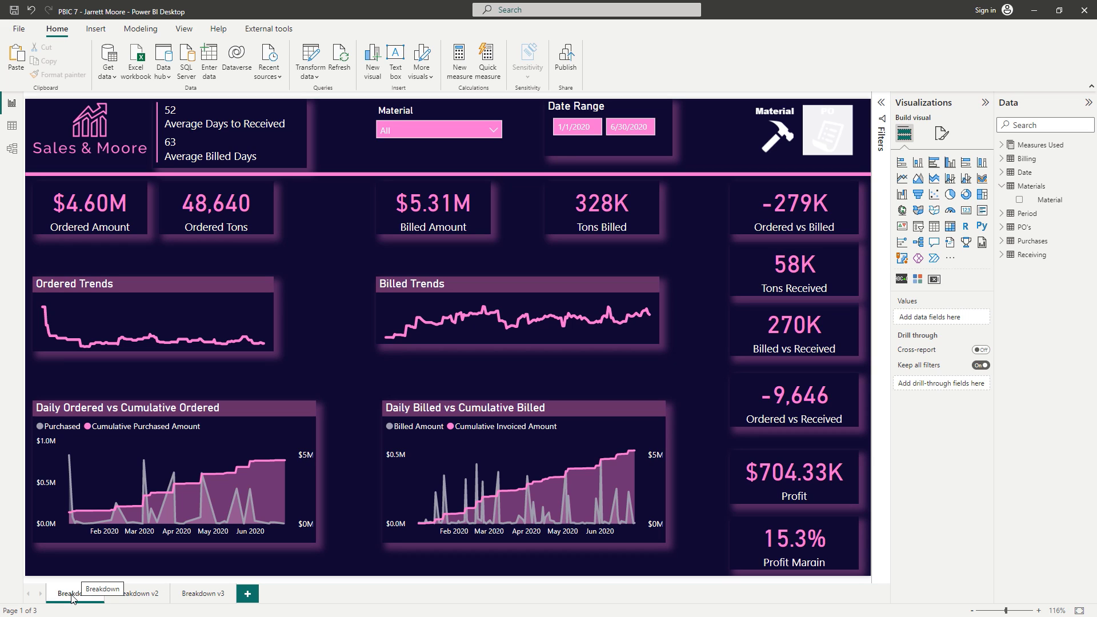
- Step through the Breakdown v2 page to reach the Breakdown v3 page
left_click(130, 593)
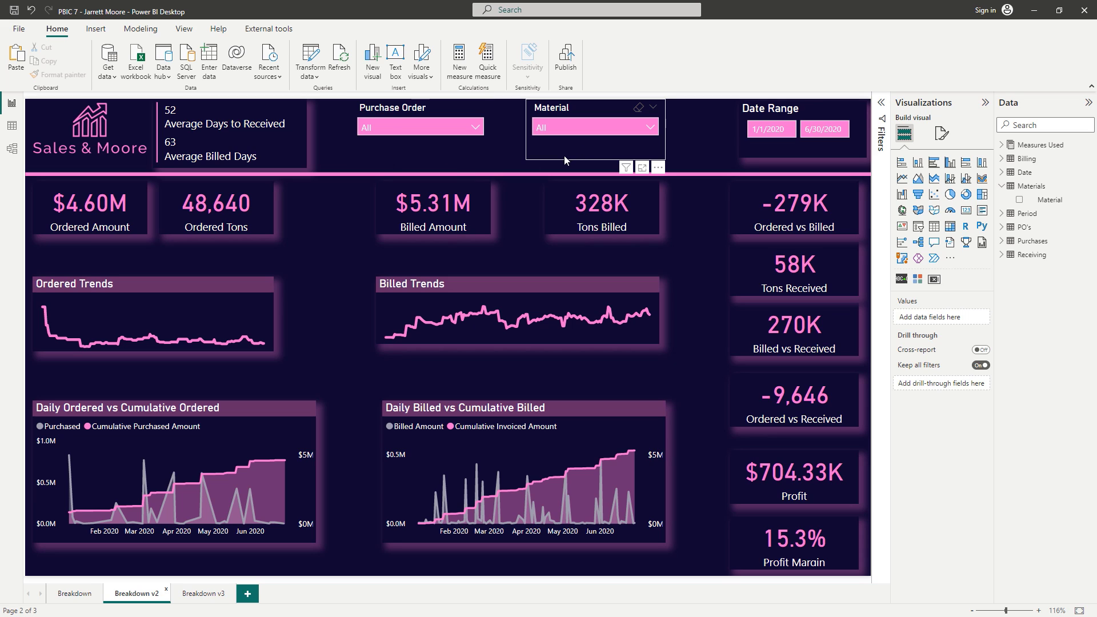
left_click(204, 596)
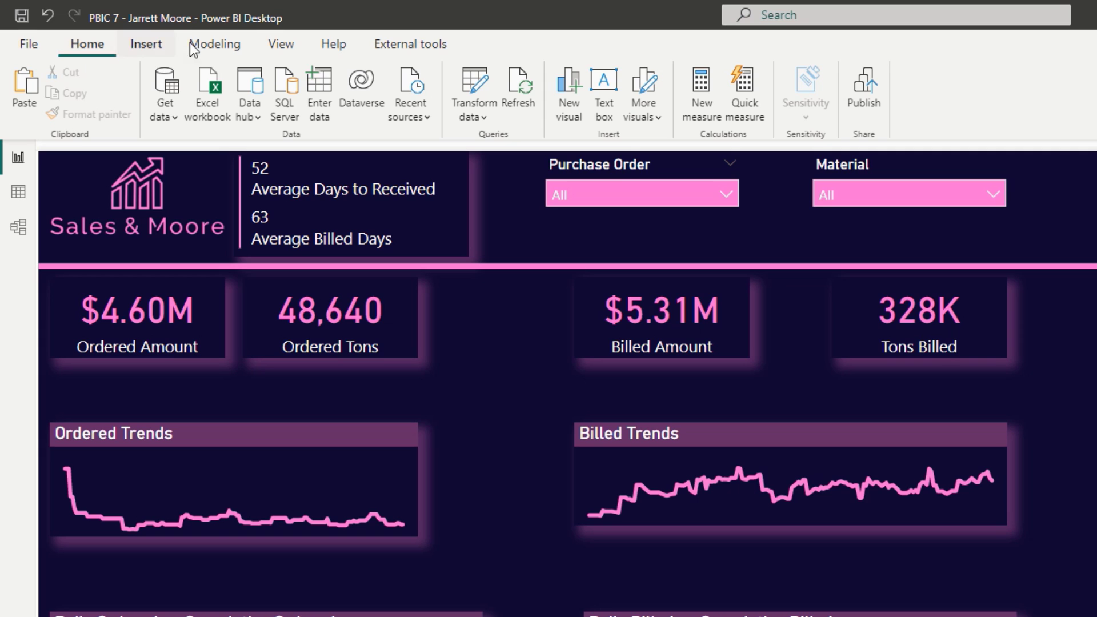
- Show the Bookmarks and Selection panes from the View ribbon, then return to the Breakdown page
left_click(290, 38)
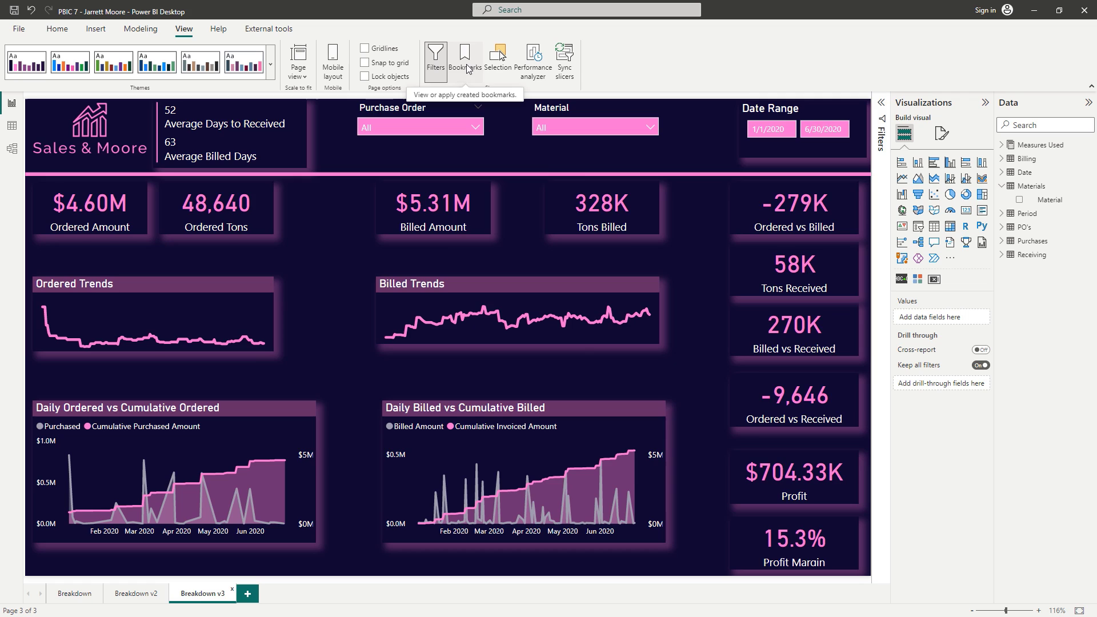
left_click(465, 66)
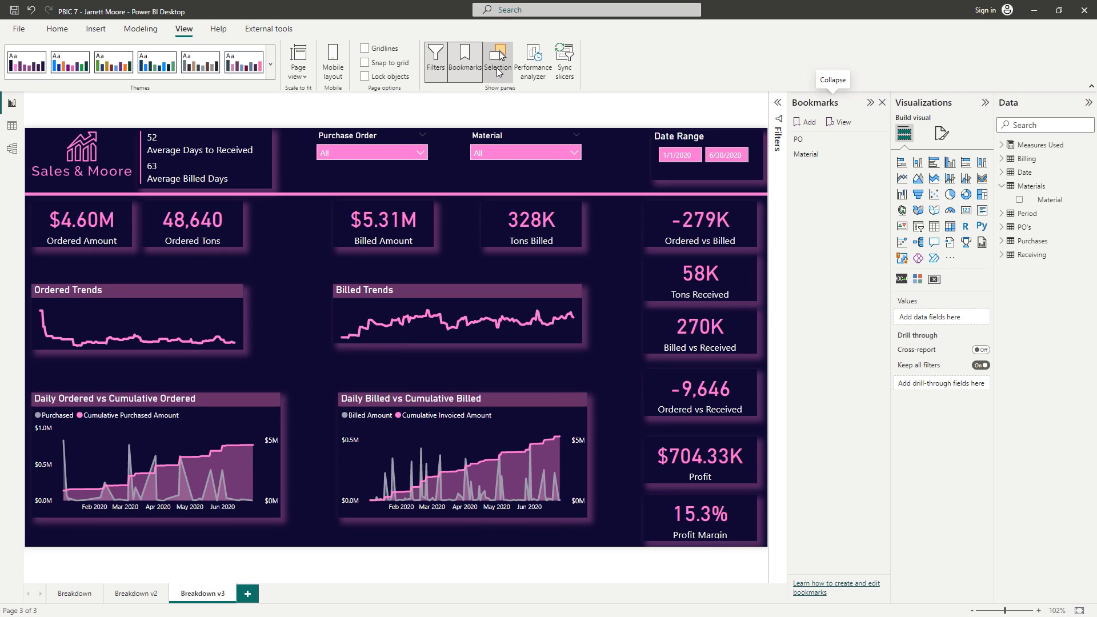
left_click(498, 66)
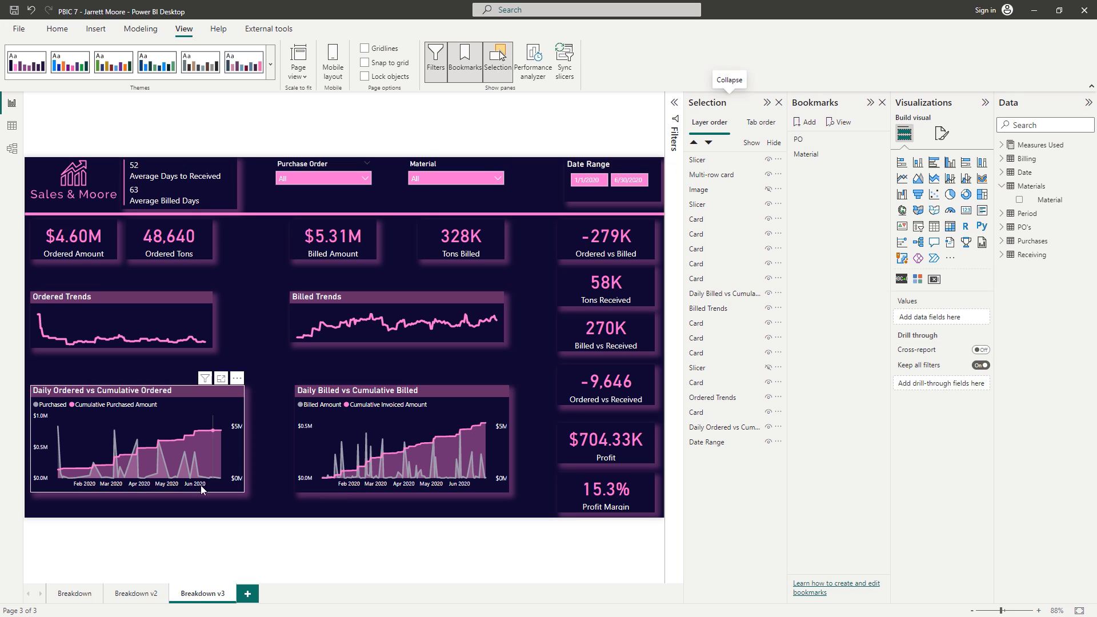
left_click(79, 595)
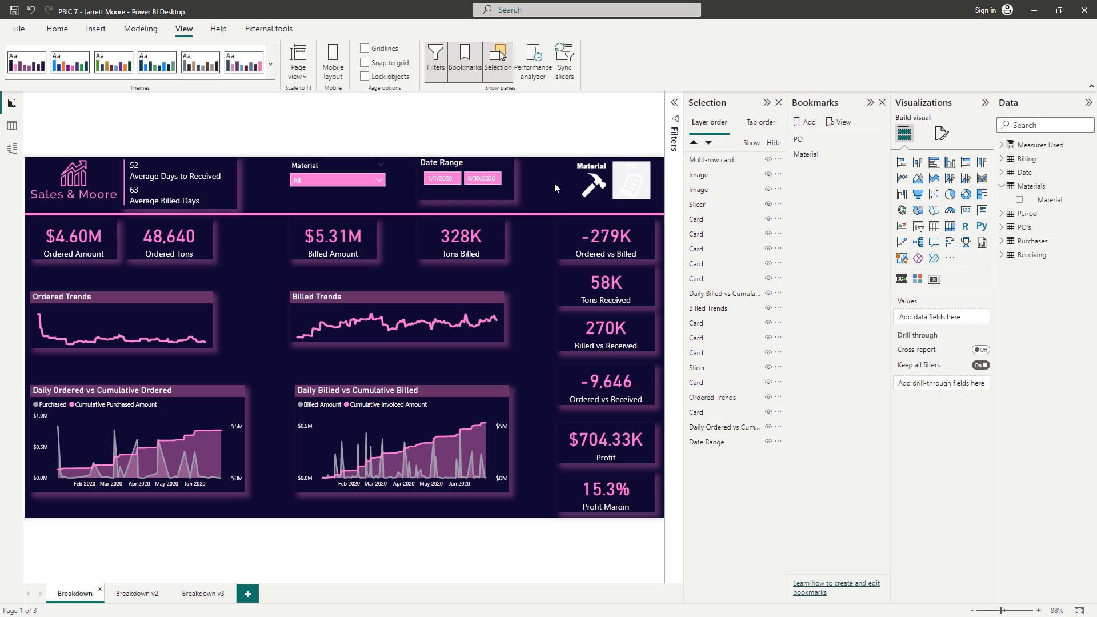
- On the Breakdown v2 page, add two new bookmarks
left_click(133, 598)
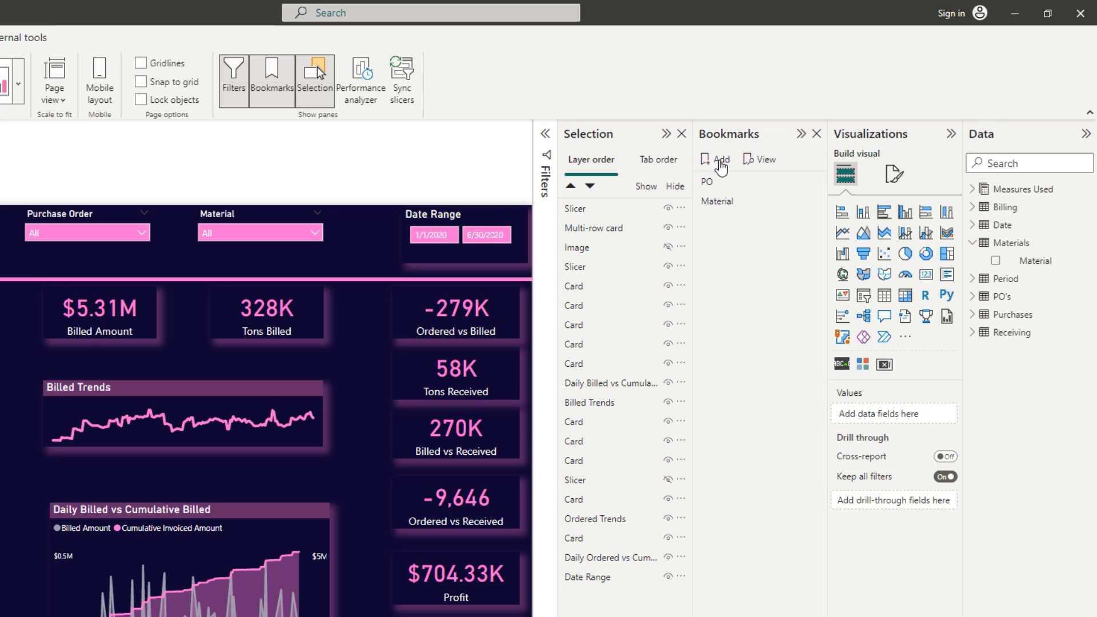
left_click(721, 165)
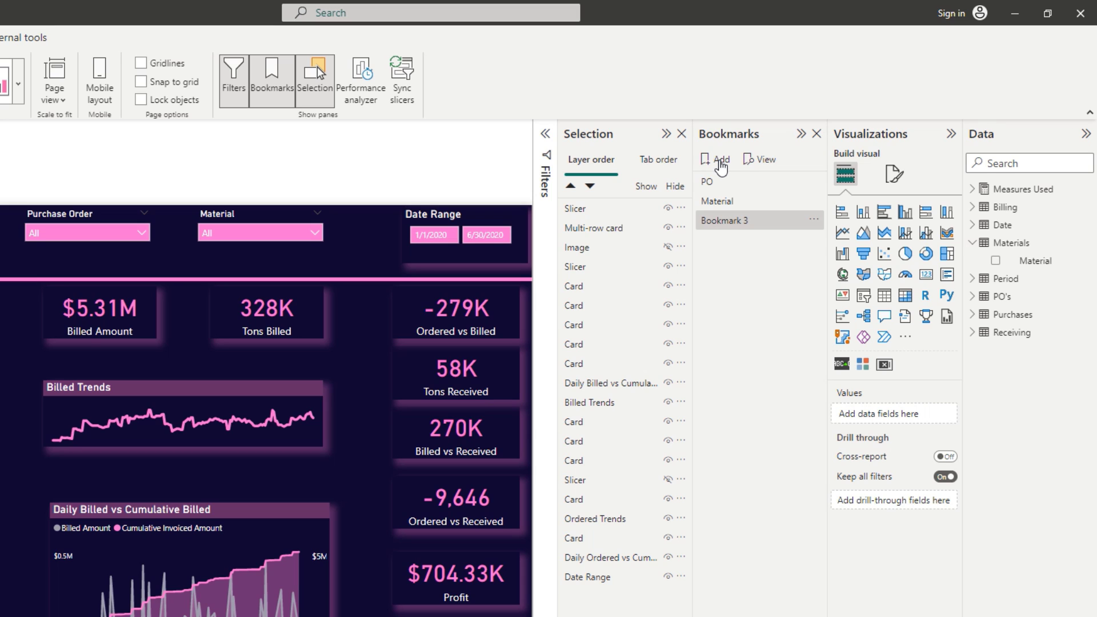
left_click(721, 164)
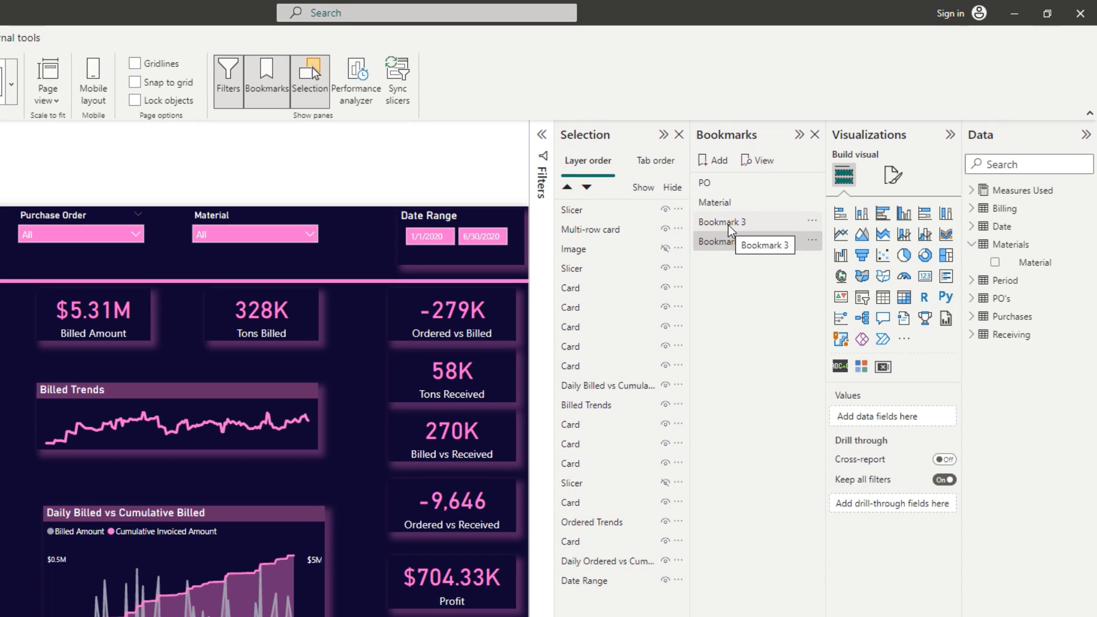
- Rename the new bookmarks to PO v2 and Material v2
double_click(727, 224)
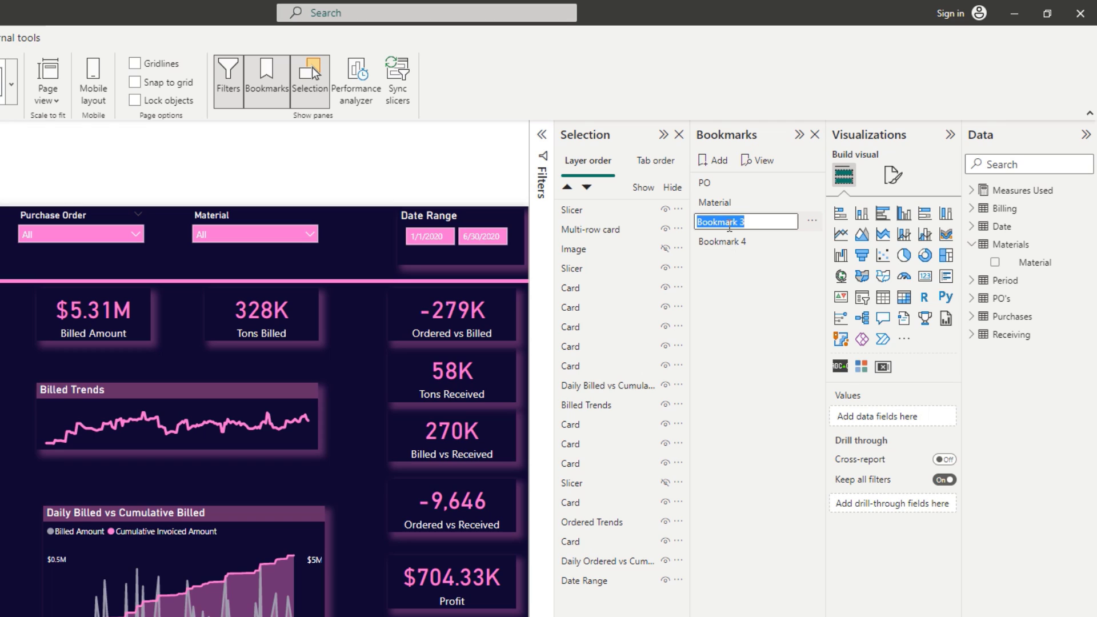
type("O v")
key("BackSpace")
key("BackSpace")
key("BackSpace")
type("PO v2")
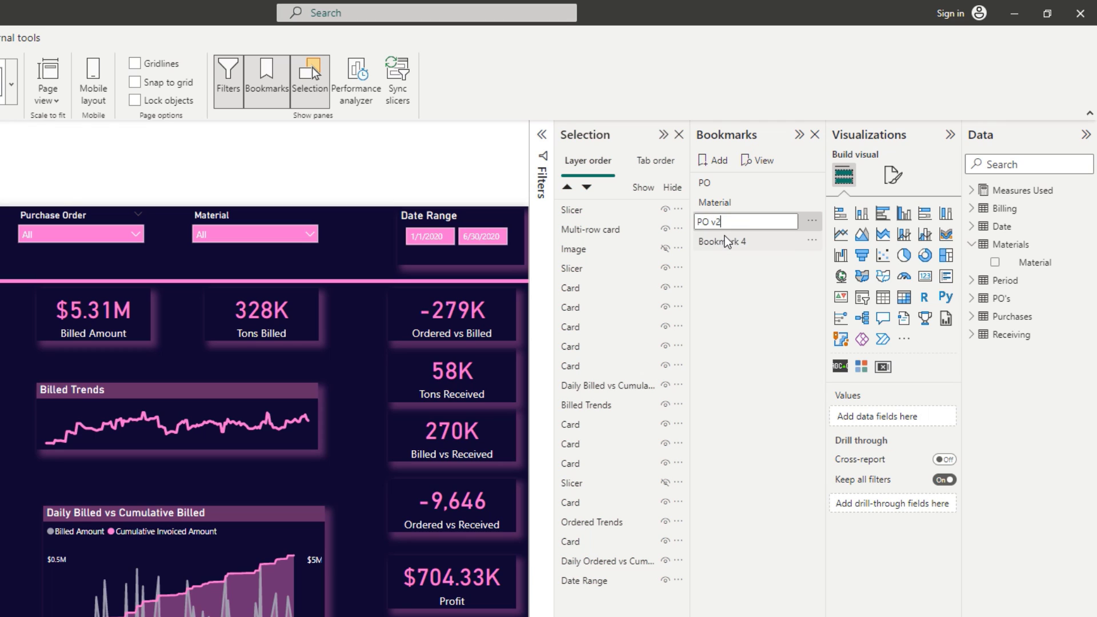
double_click(724, 240)
type("Materials")
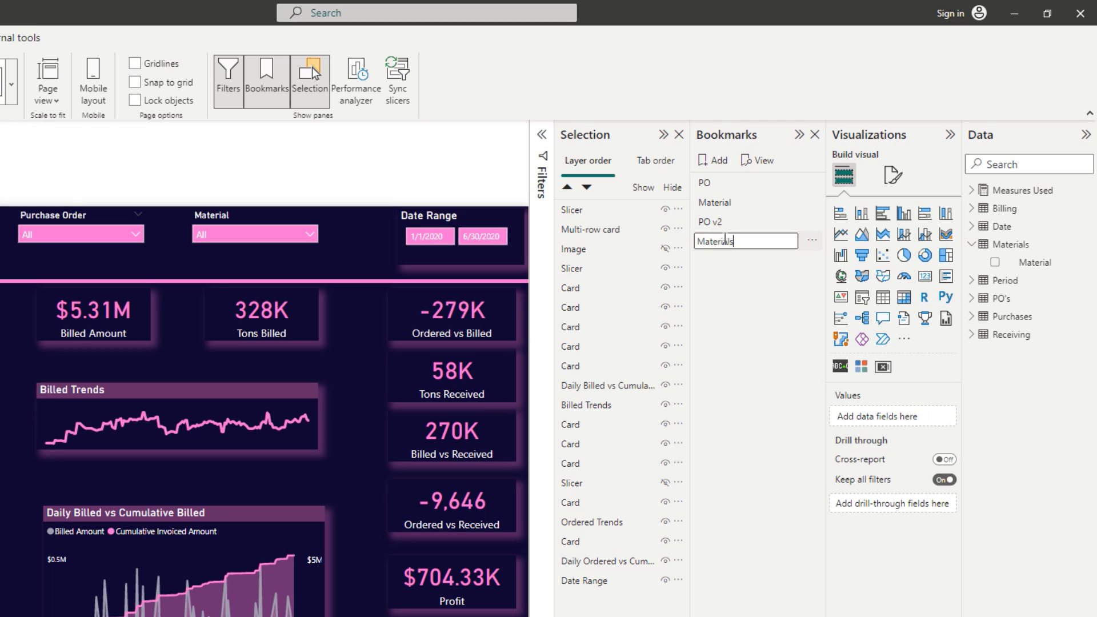
key("BackSpace")
type("v2")
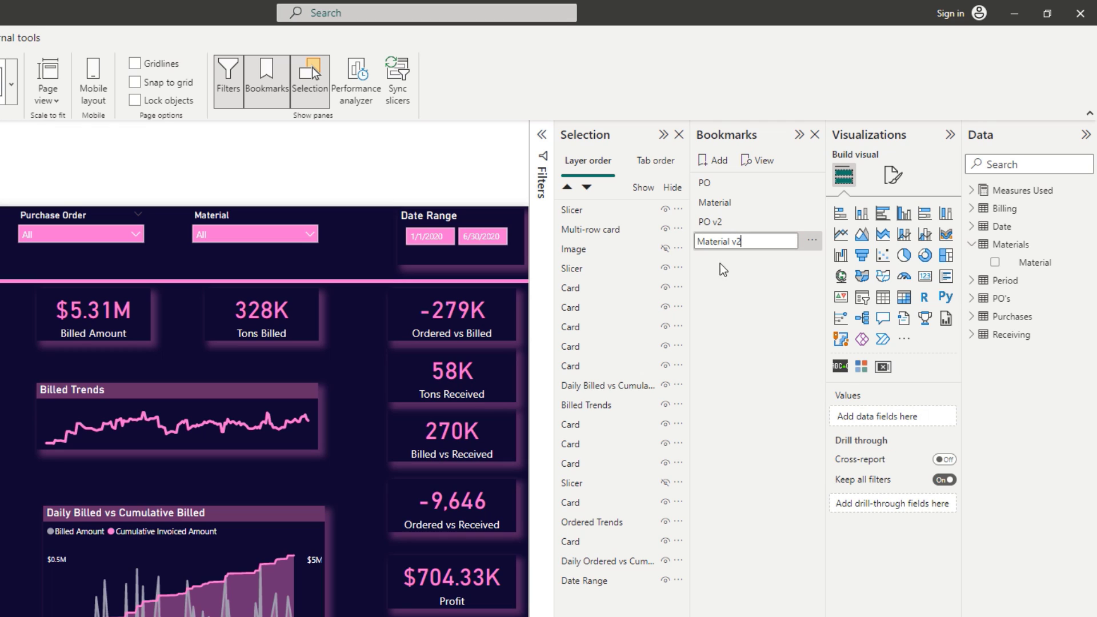
key("Return")
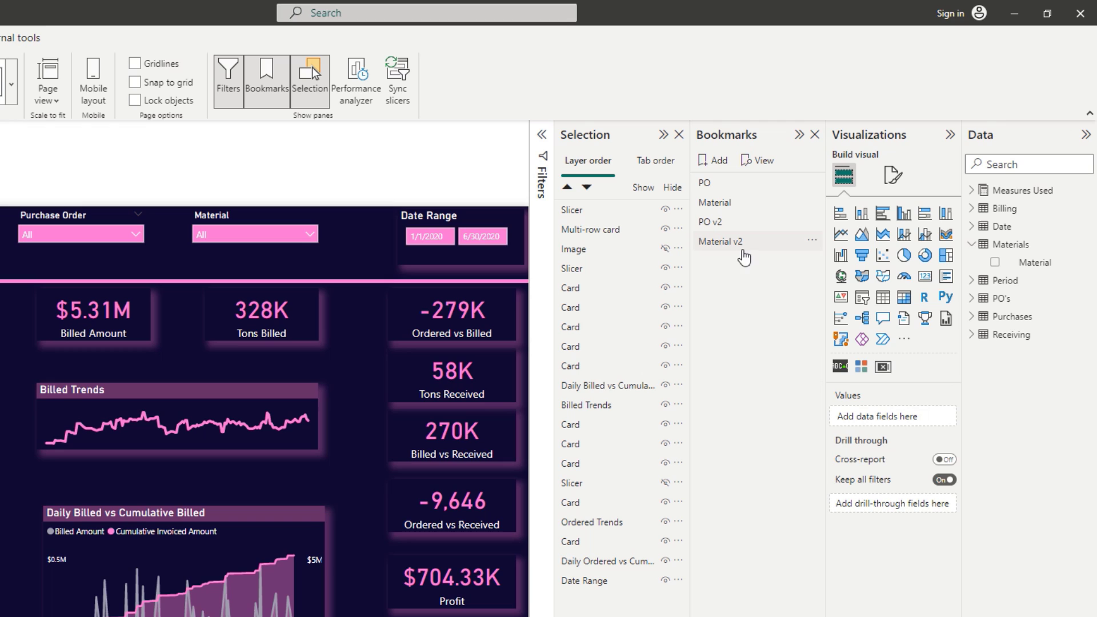
- Hide the Purchase Order slicer and update the Material v2 bookmark to capture it
left_click(761, 243)
left_click(736, 242)
left_click(94, 260)
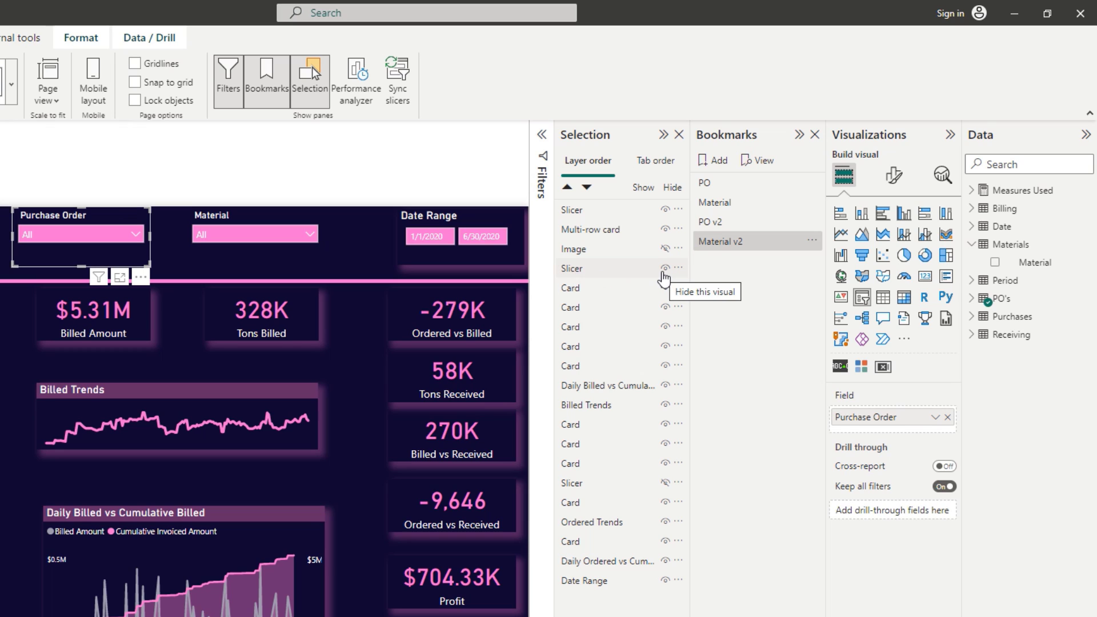
left_click(664, 268)
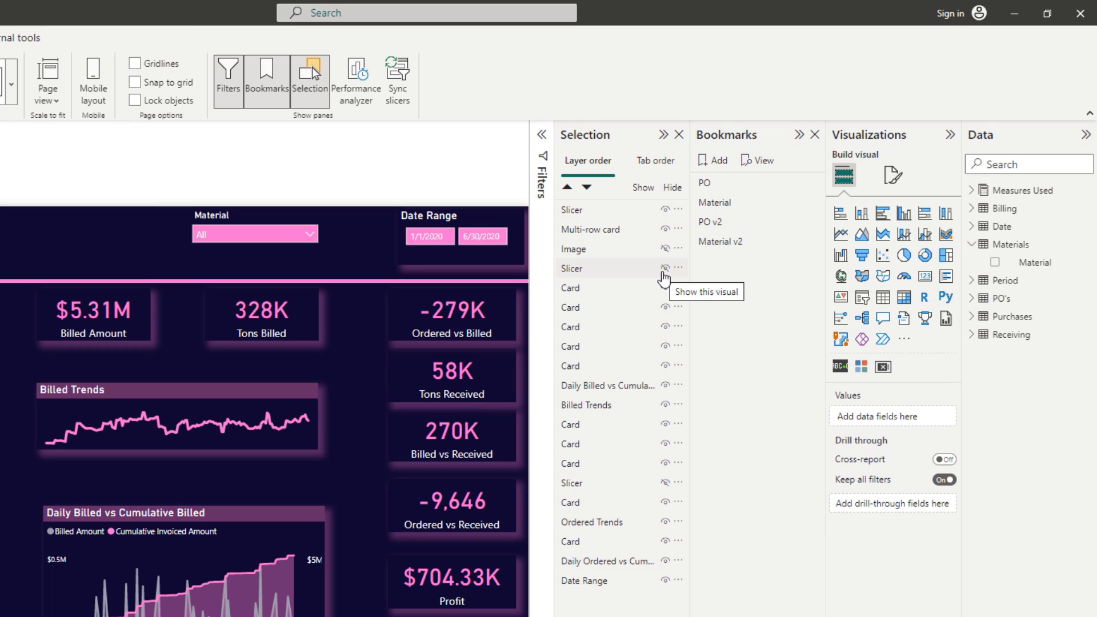
left_click(812, 244)
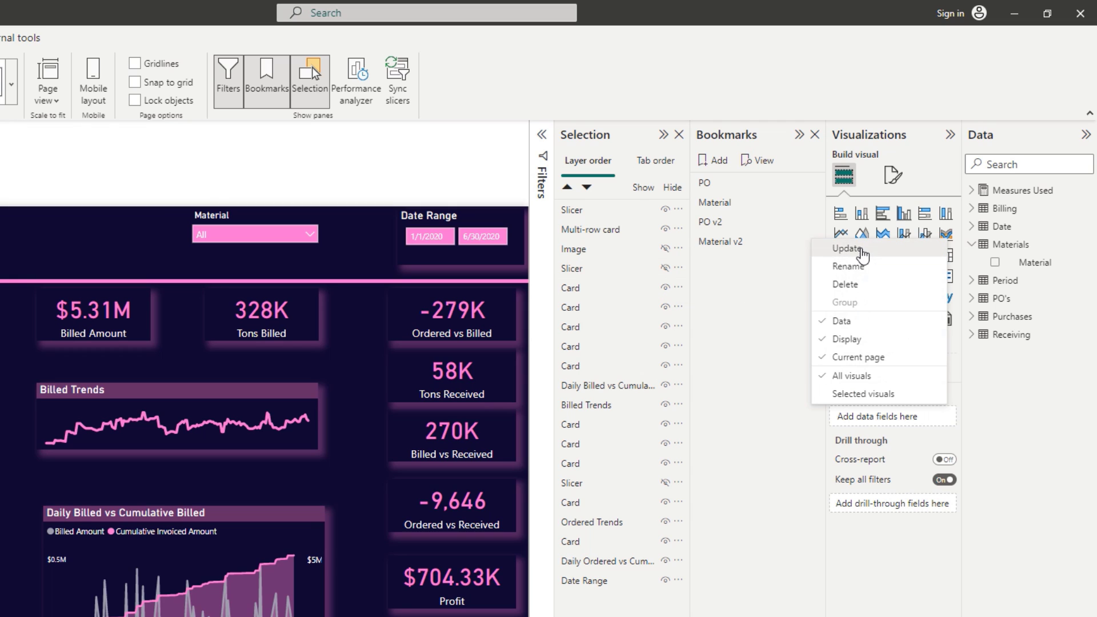
left_click(860, 251)
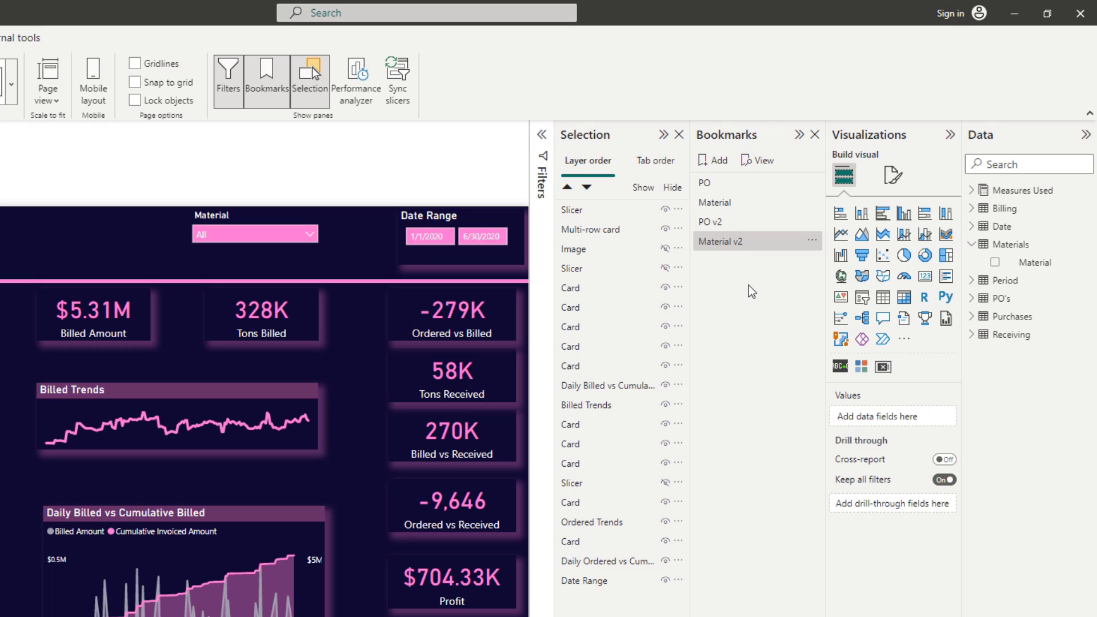
- Make PO v2 hide the Material slicer, then test switching between Material v2 and PO v2
left_click(734, 222)
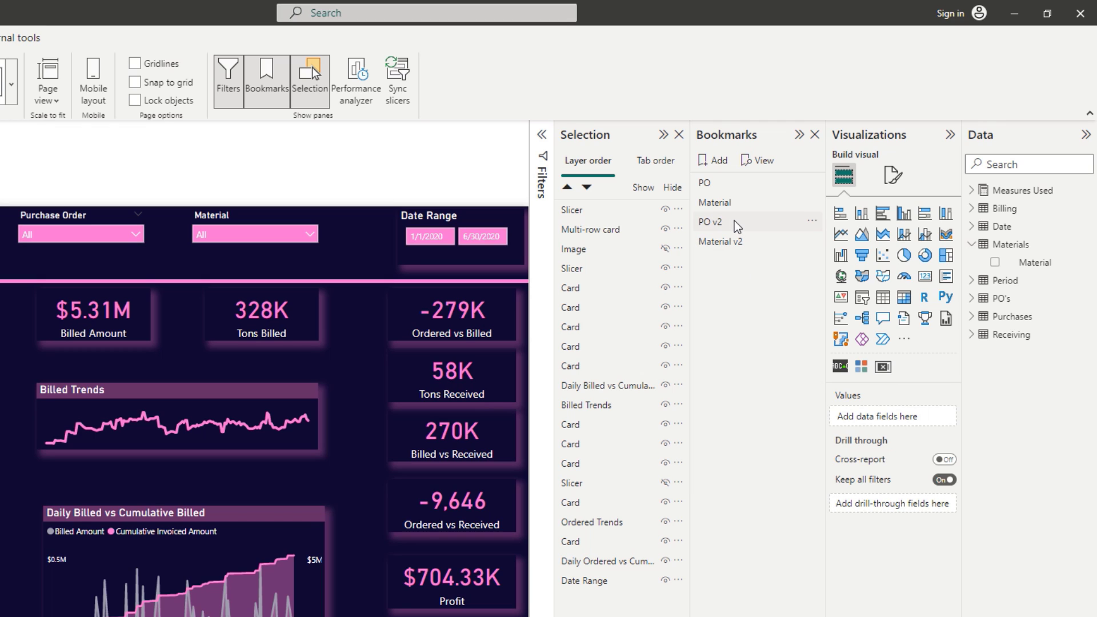
left_click(243, 261)
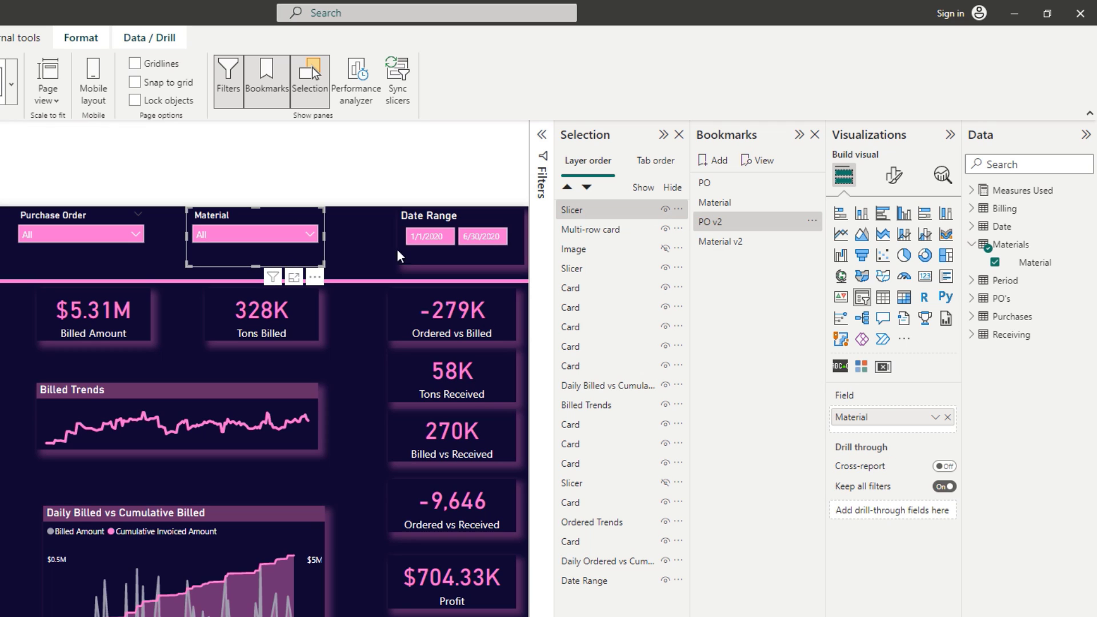
left_click(664, 210)
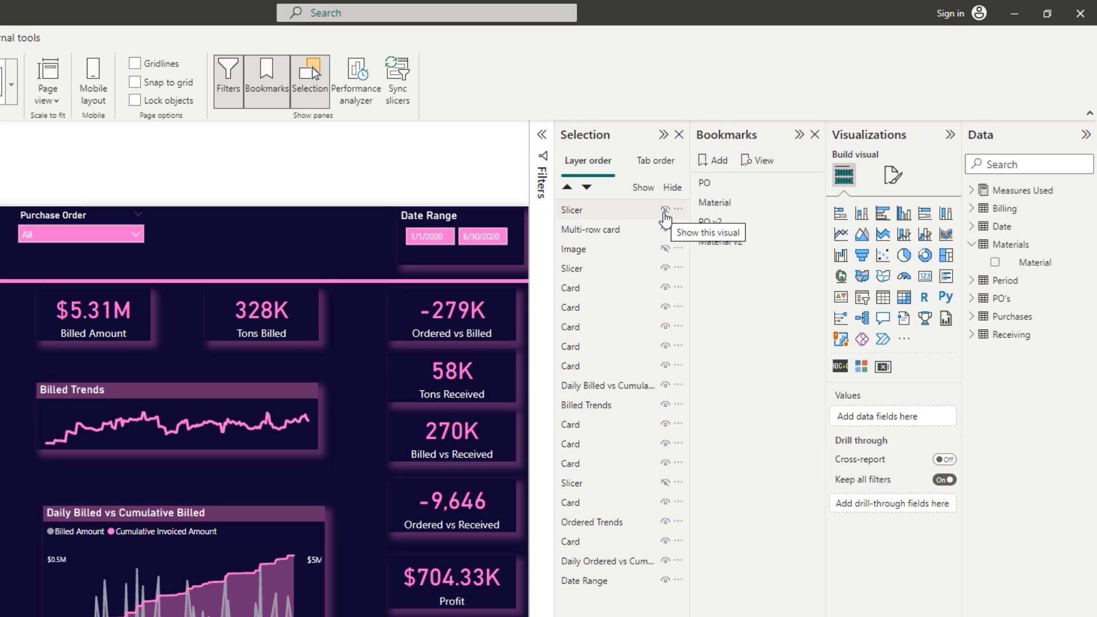
left_click(811, 222)
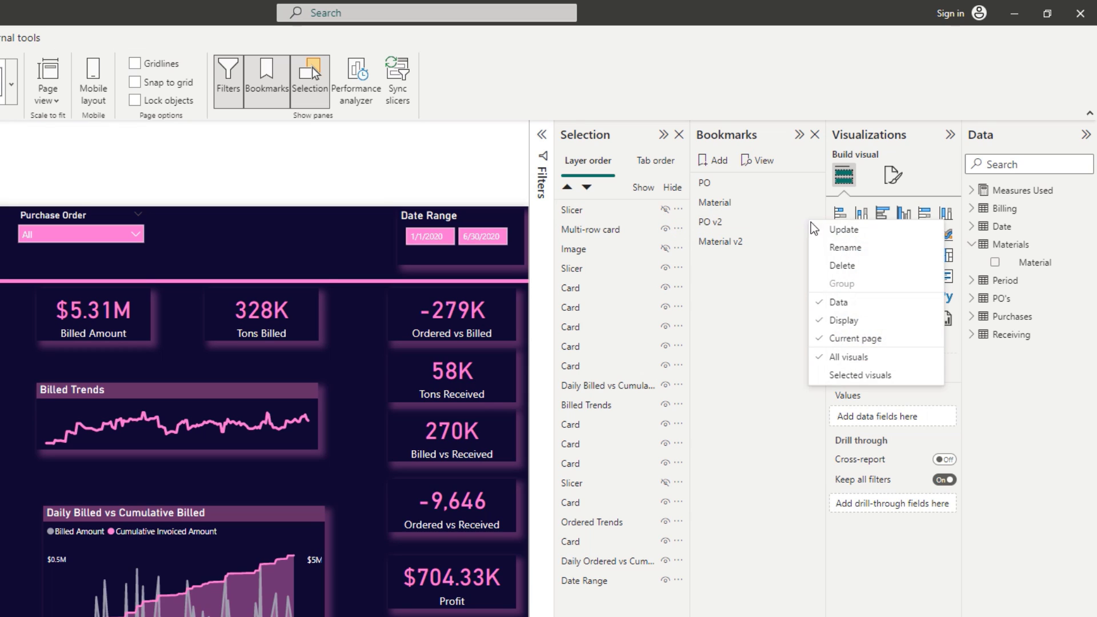
left_click(830, 230)
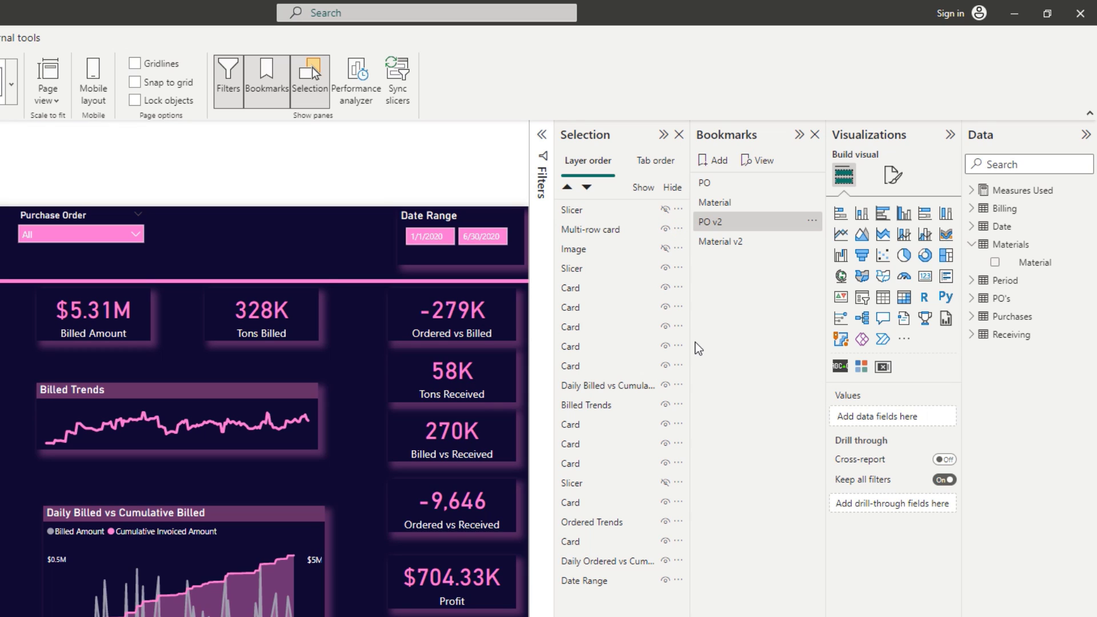
left_click(741, 243)
left_click(715, 224)
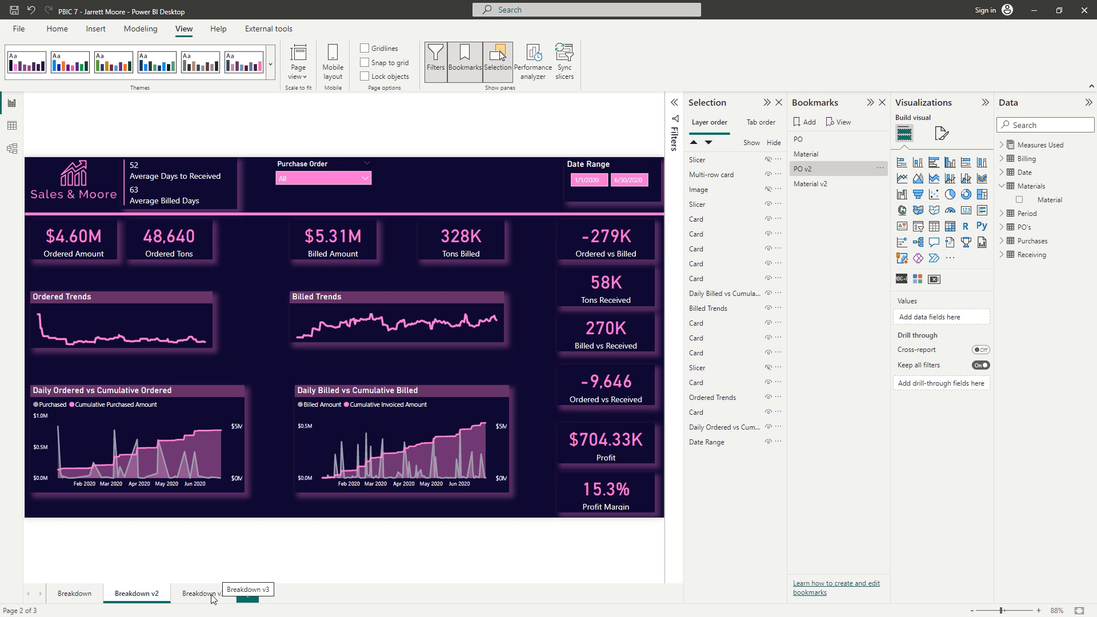
- On the Breakdown v3 page, add two new bookmarks
left_click(212, 598)
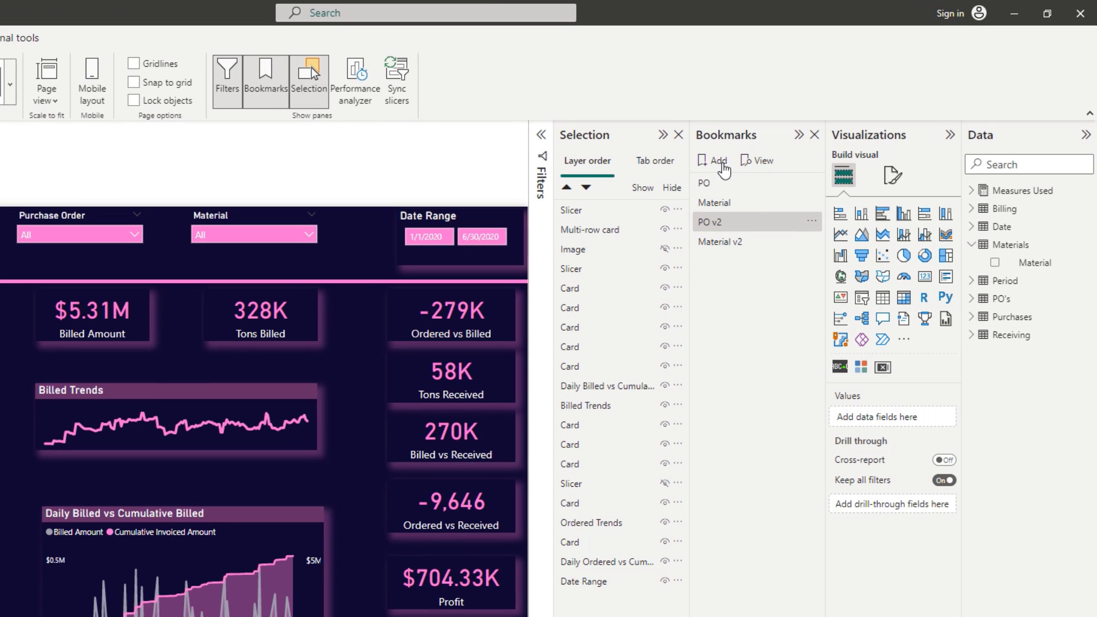
left_click(718, 161)
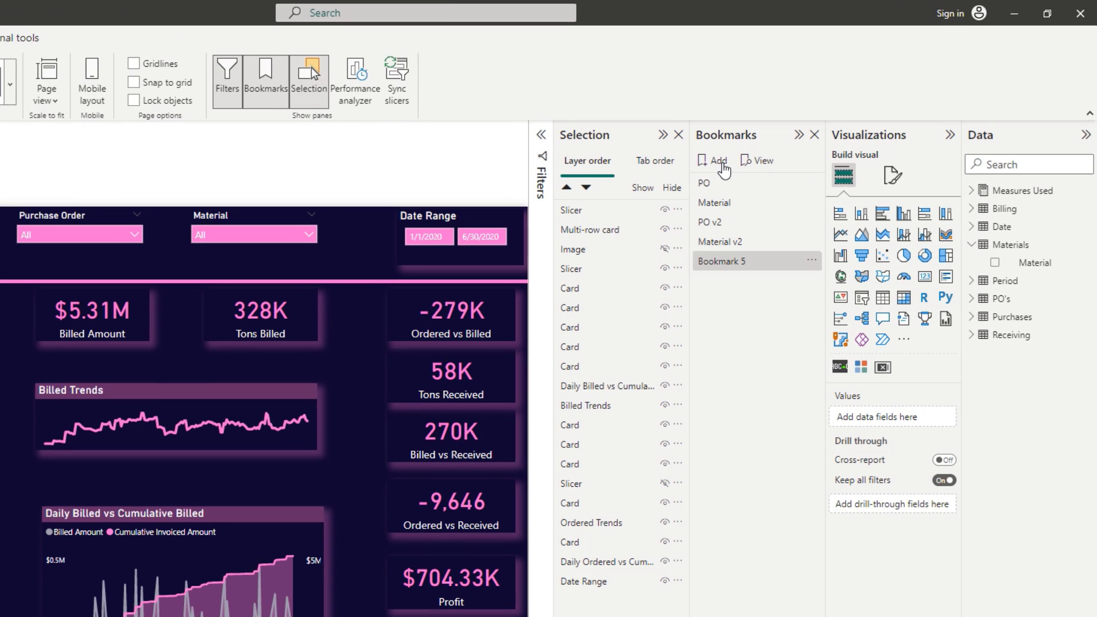
left_click(718, 162)
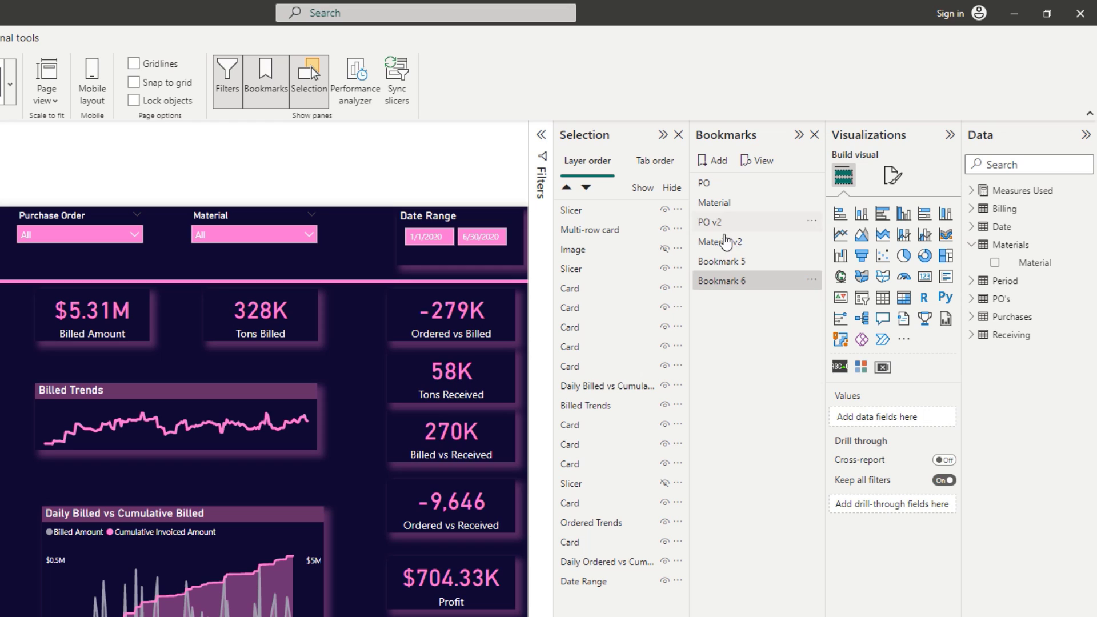
- Rename the two new bookmarks to PO v3 and Material v3
double_click(734, 264)
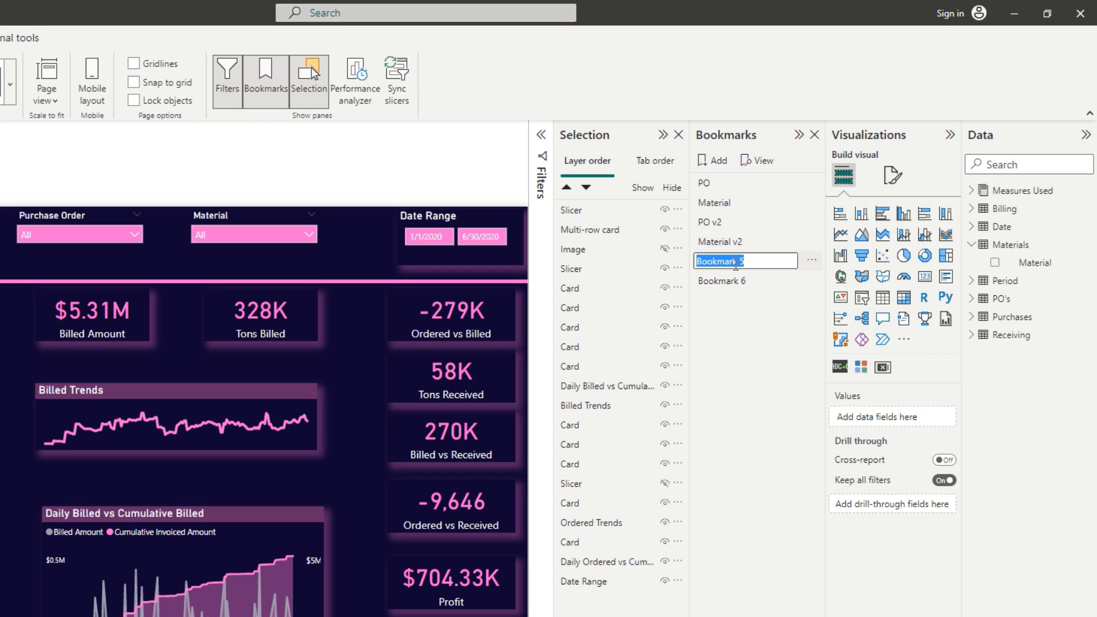
type("PO v3")
double_click(709, 282)
type("M")
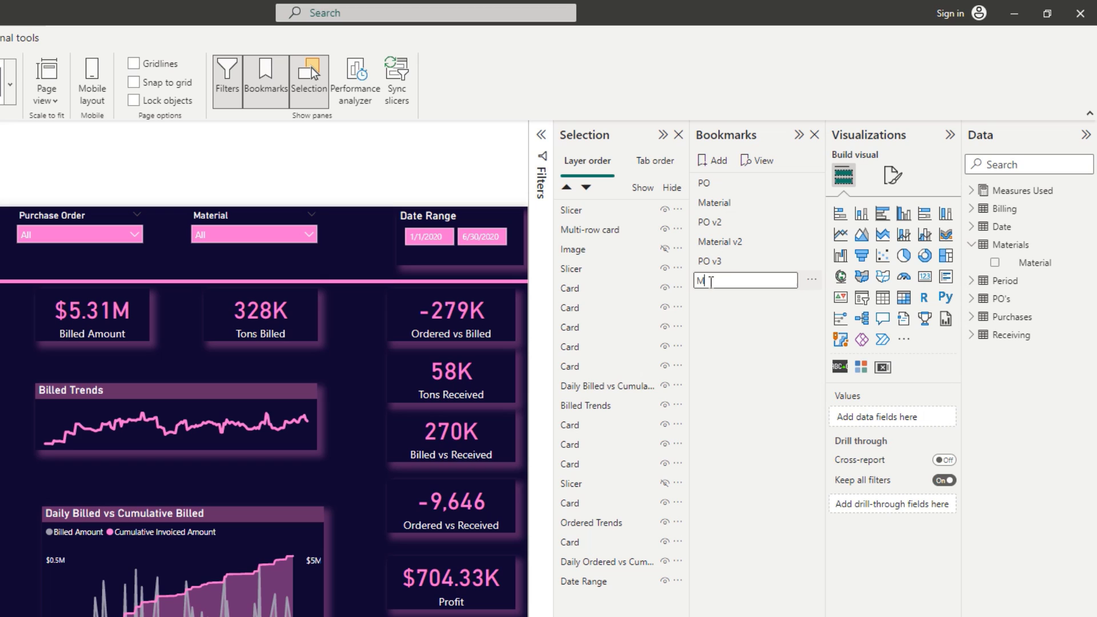
type("aterial v3")
left_click(731, 323)
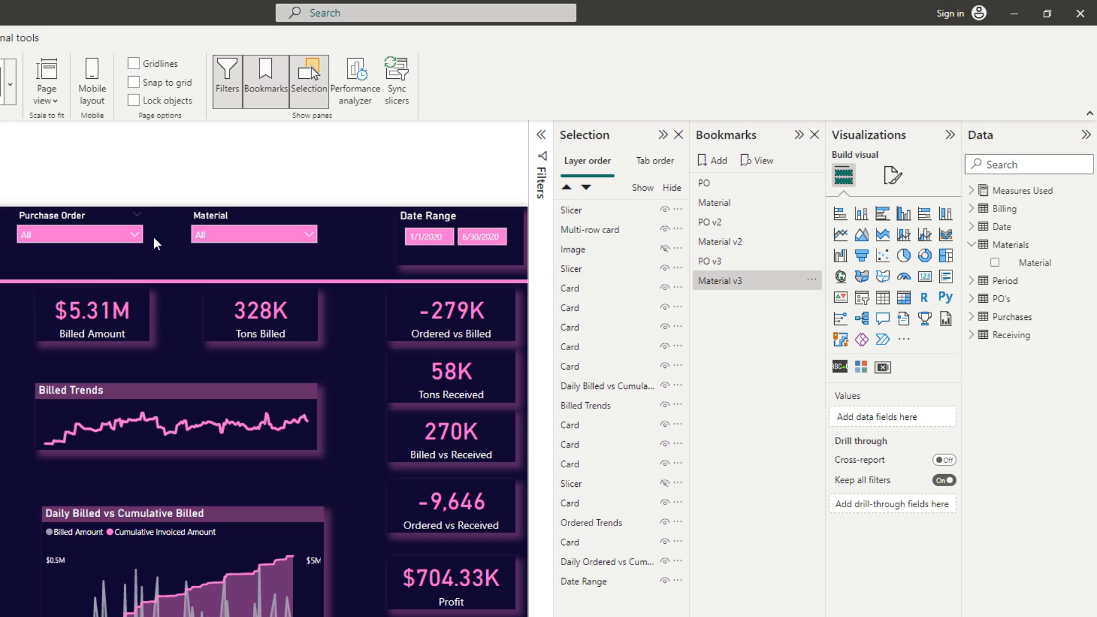
- Hide the Purchase Order slicer and update Material v3 with that visibility
left_click(143, 261)
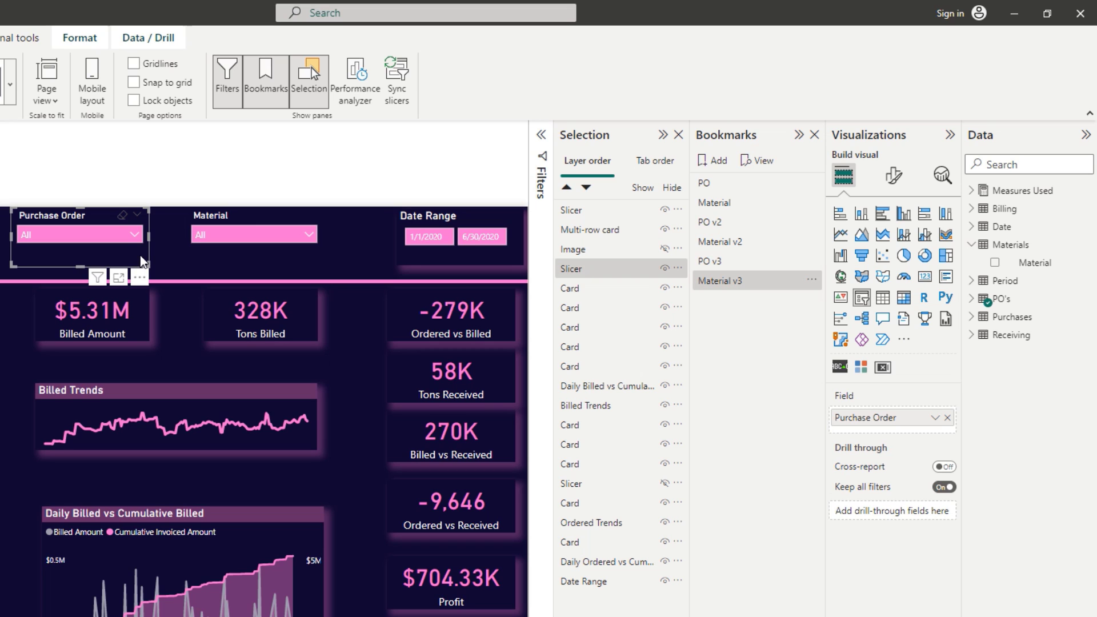
left_click(663, 269)
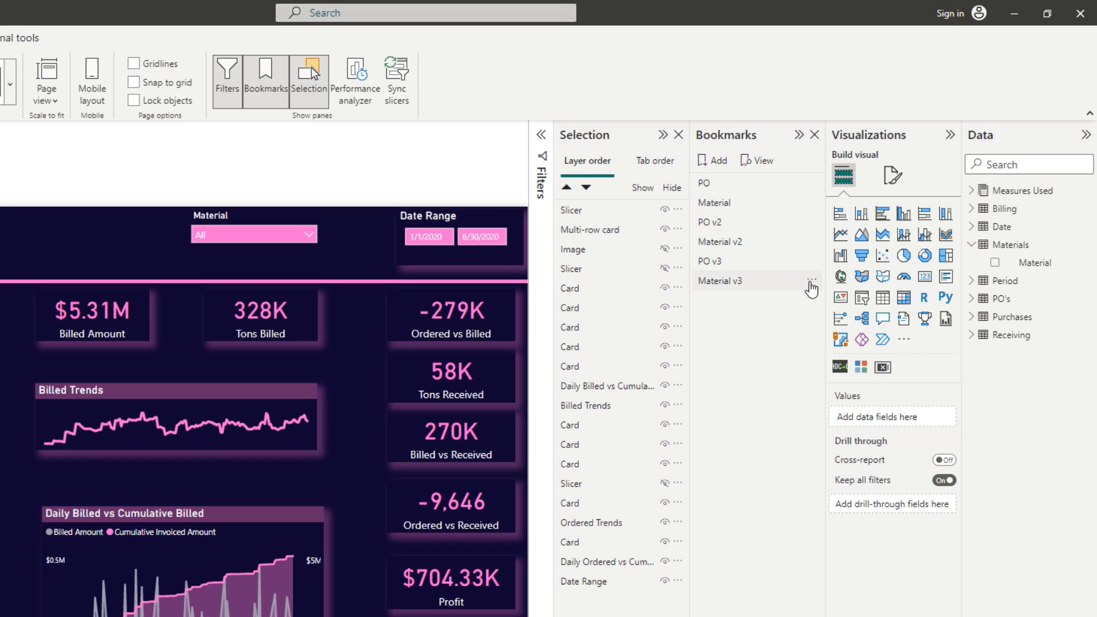
left_click(811, 279)
left_click(837, 289)
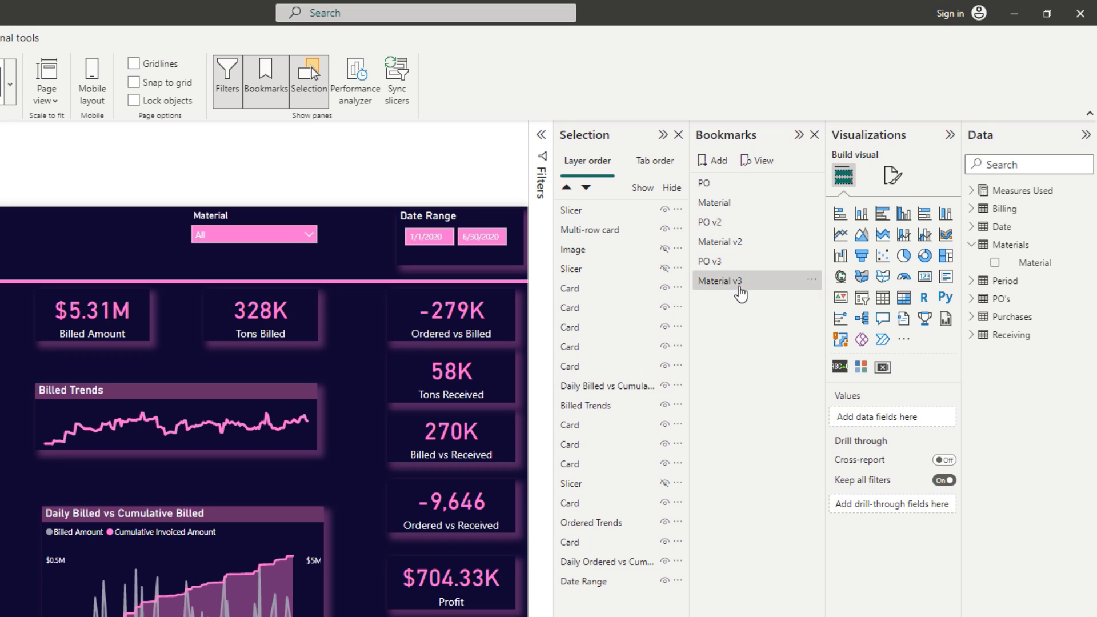
- Make PO v3 hide the Material slicer, then test switching between Material v3 and PO v3
left_click(735, 262)
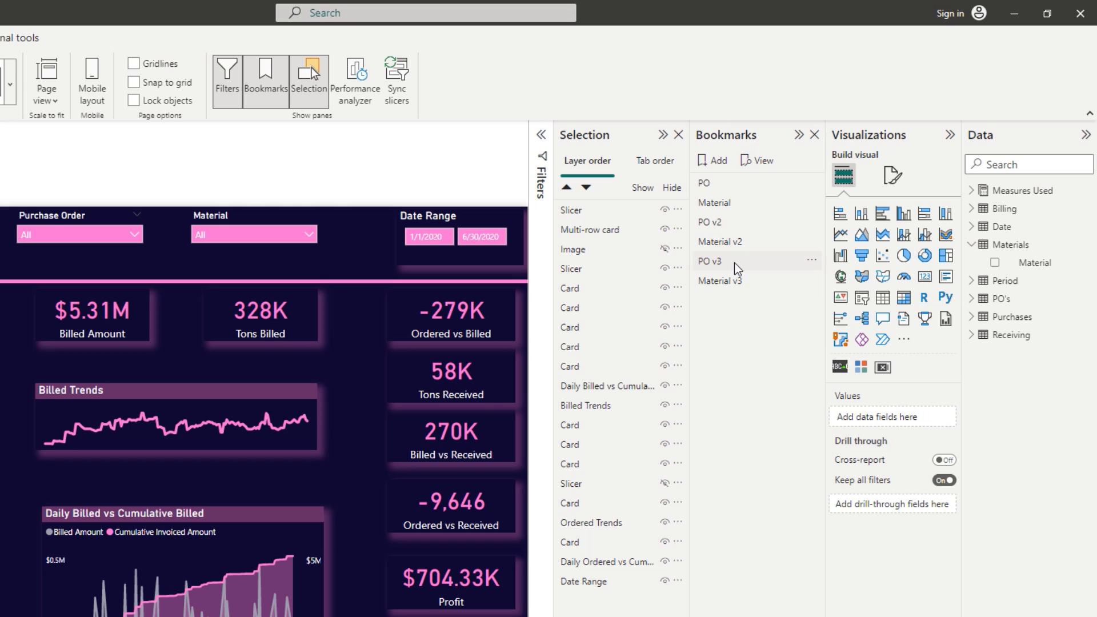
left_click(232, 220)
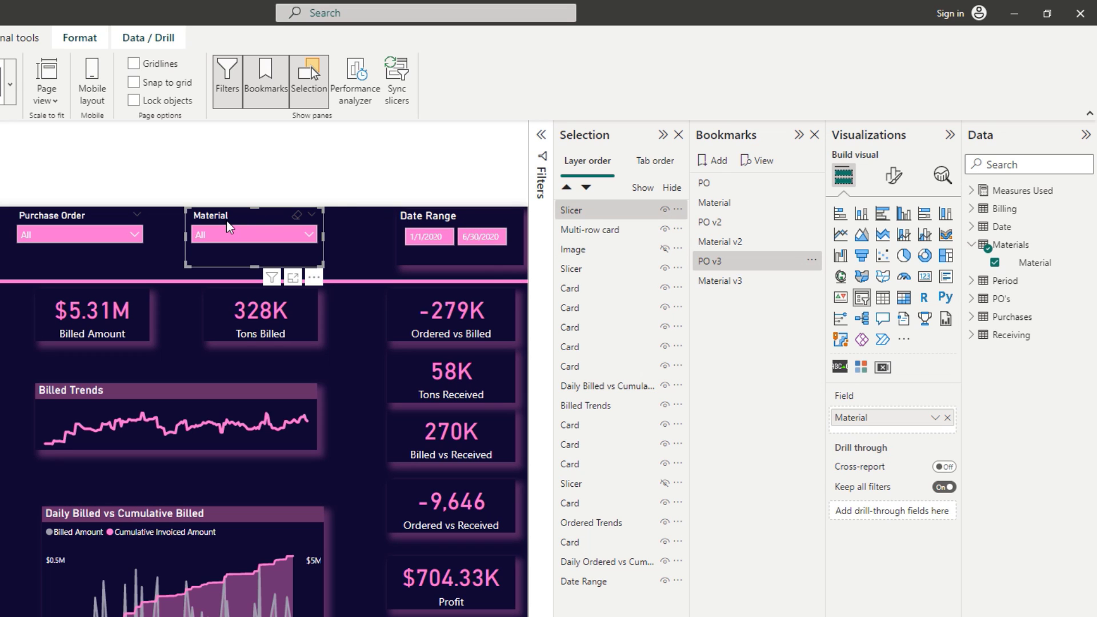
left_click(664, 210)
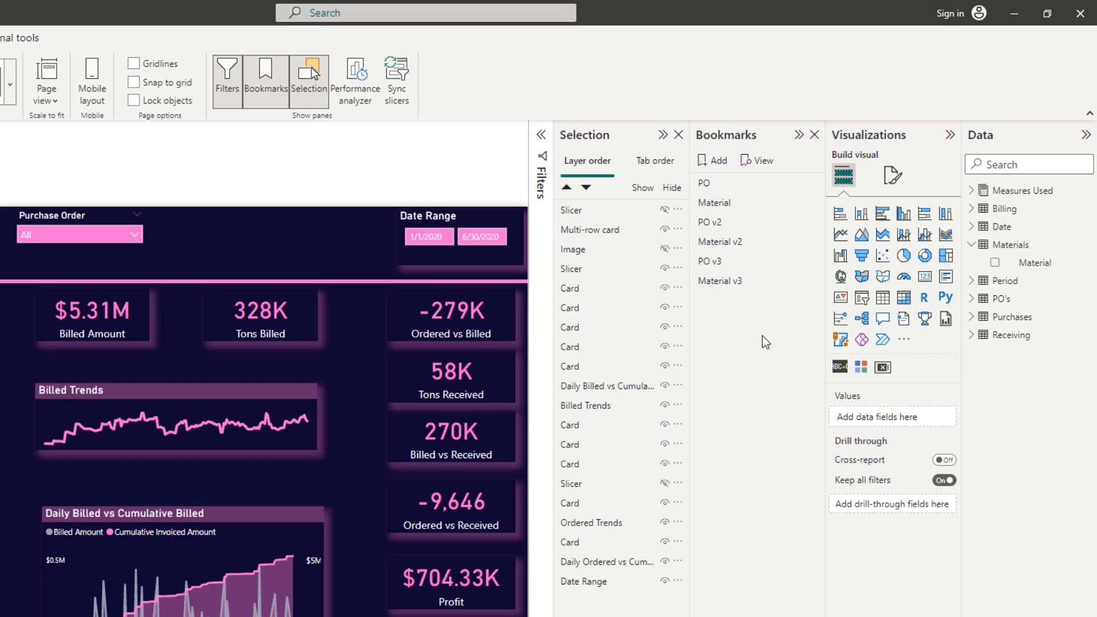
left_click(811, 260)
left_click(845, 272)
left_click(735, 280)
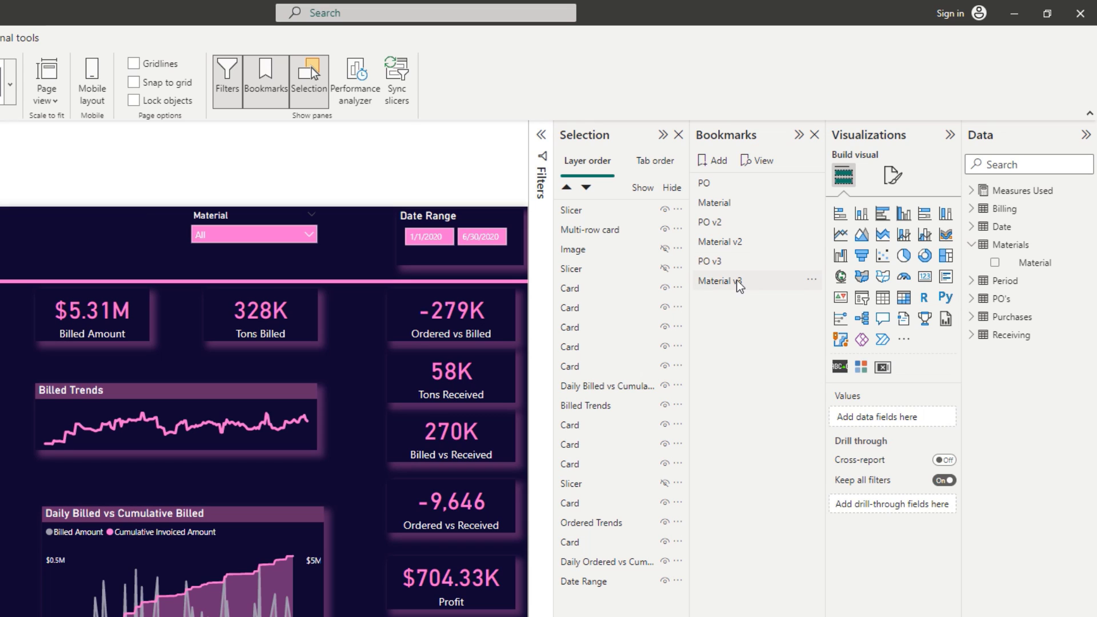
left_click(741, 265)
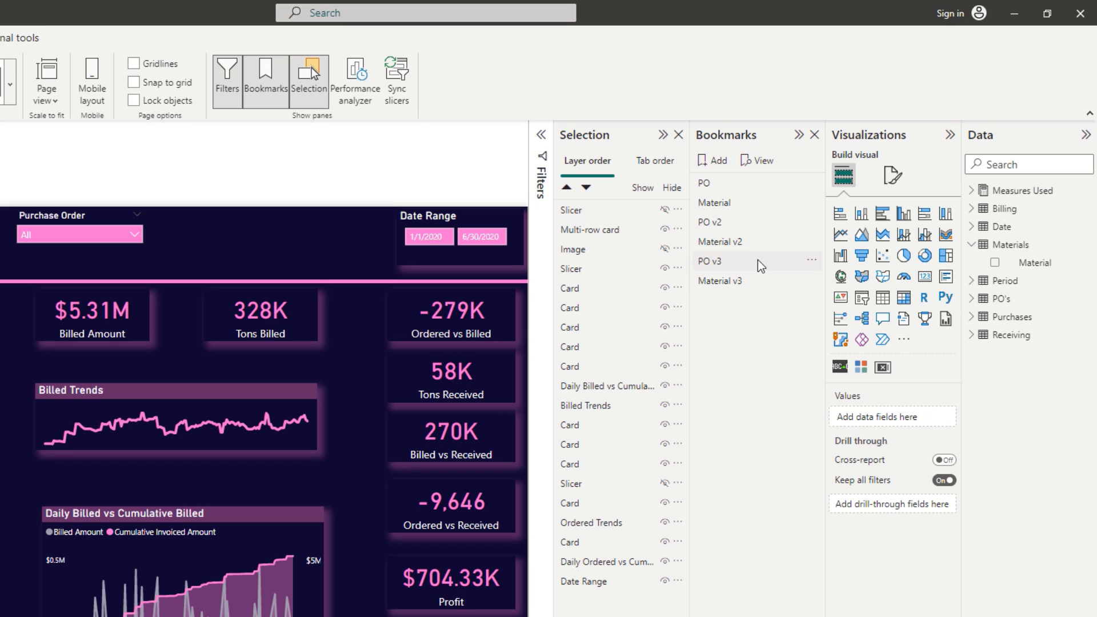
- Select PO v3 and Material v3, group them, and rename Group 1 to Breakdown v3
left_click(757, 261)
left_click(759, 280, "ctrl")
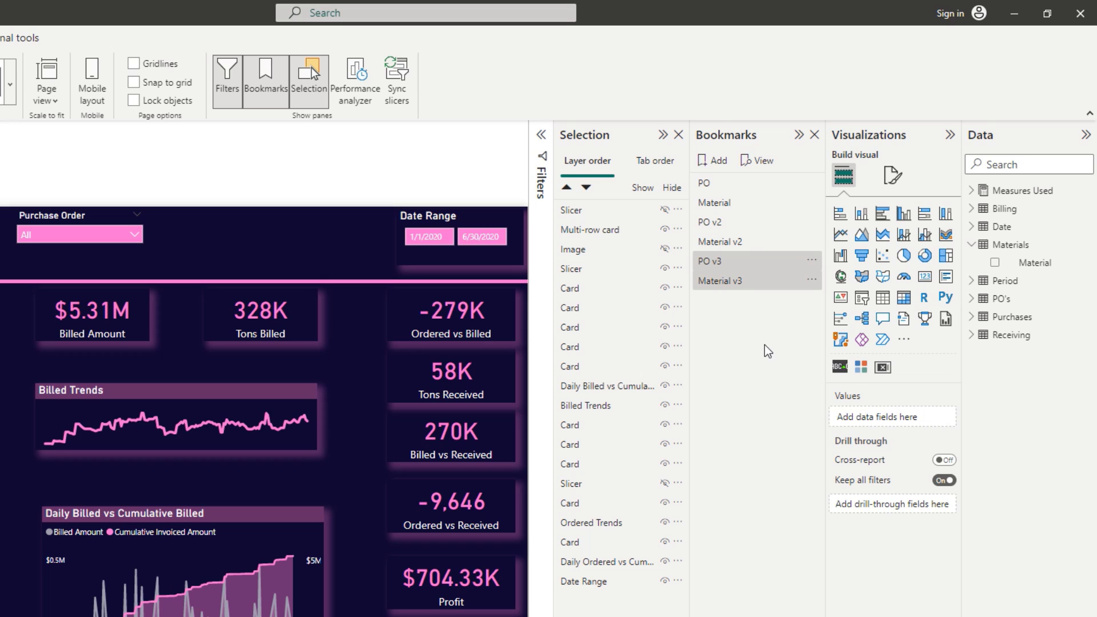
right_click(770, 265)
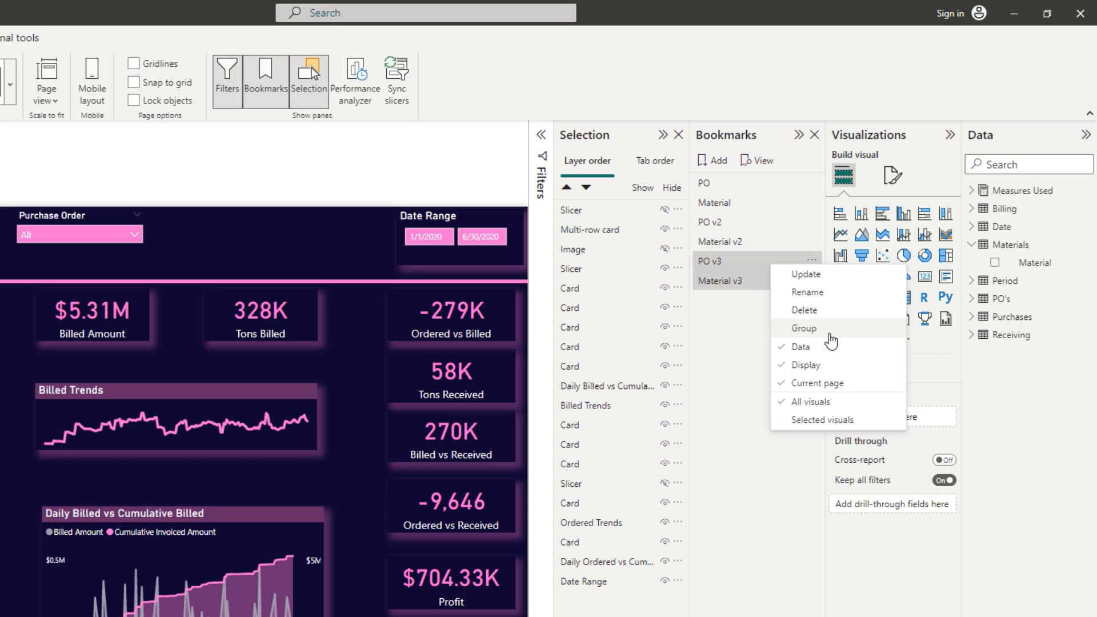
left_click(829, 336)
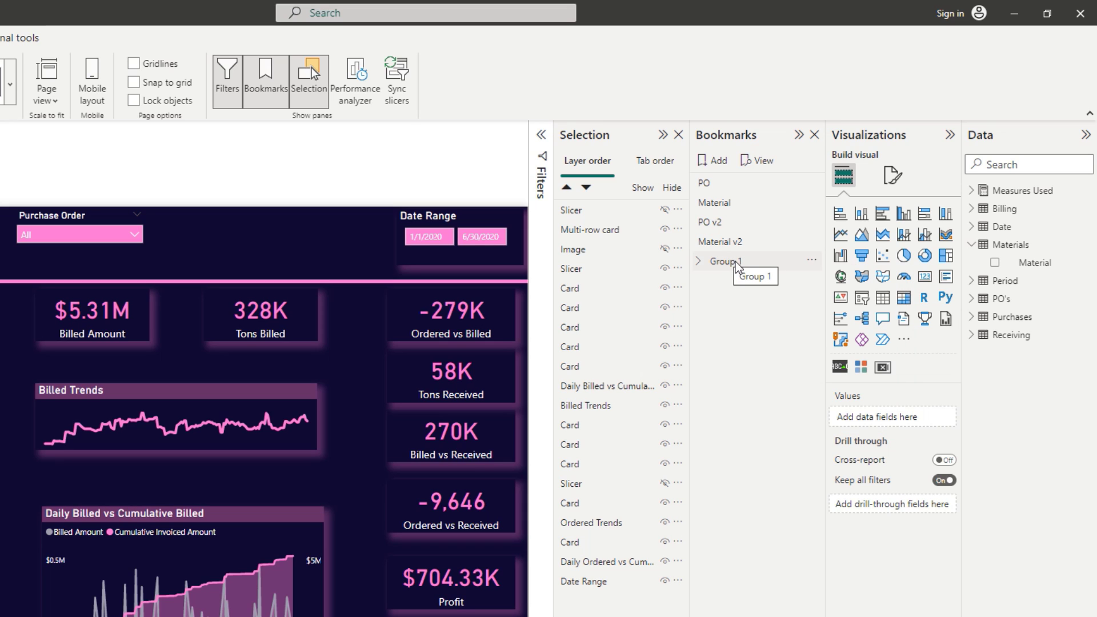
double_click(737, 262)
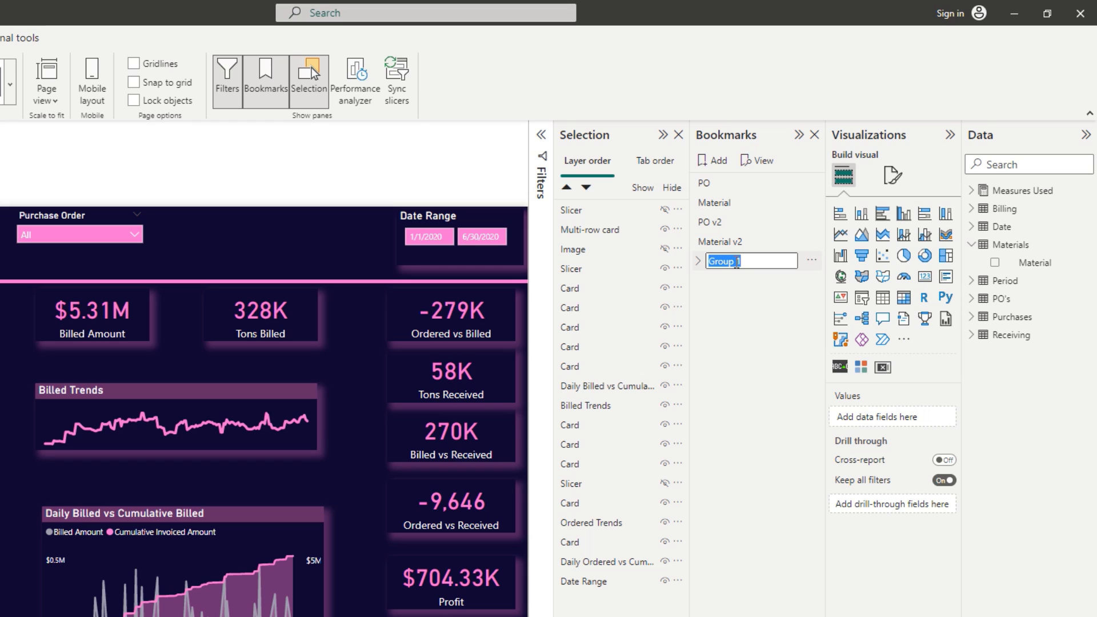
type("Breakdown v3")
key("Return")
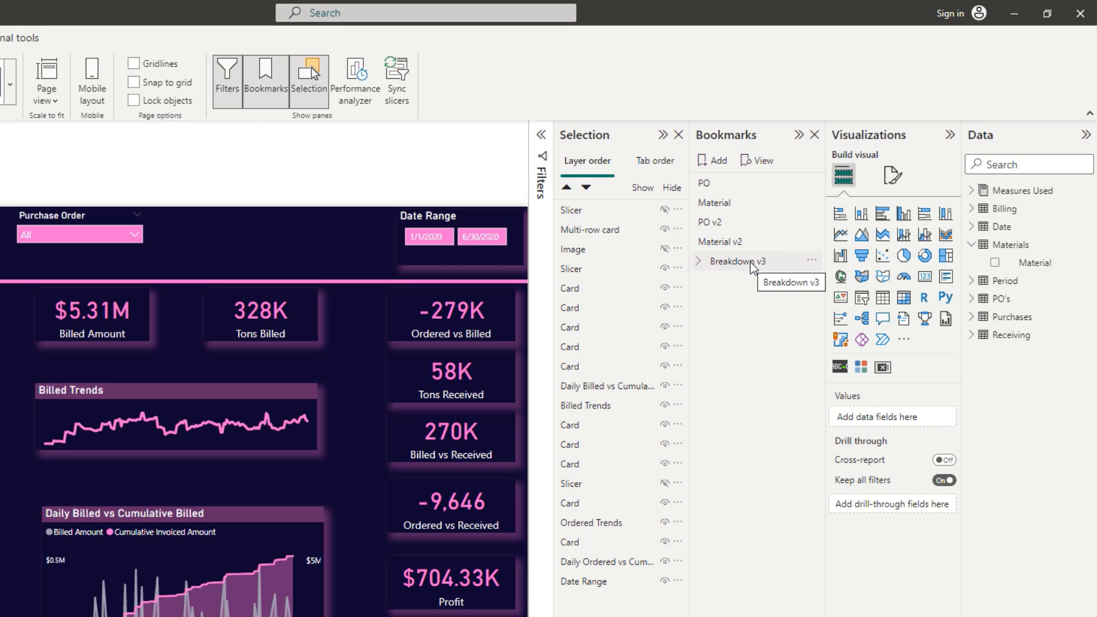
- Go to the Breakdown v2 page and collapse the Breakdown v3 bookmark group
left_click(697, 261)
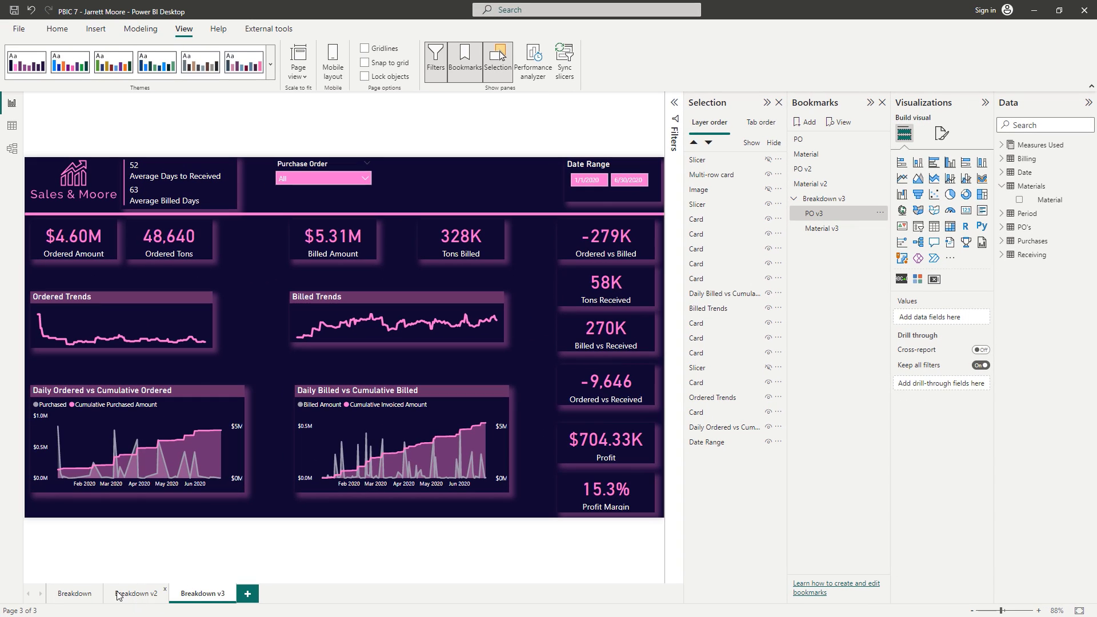
left_click(119, 596)
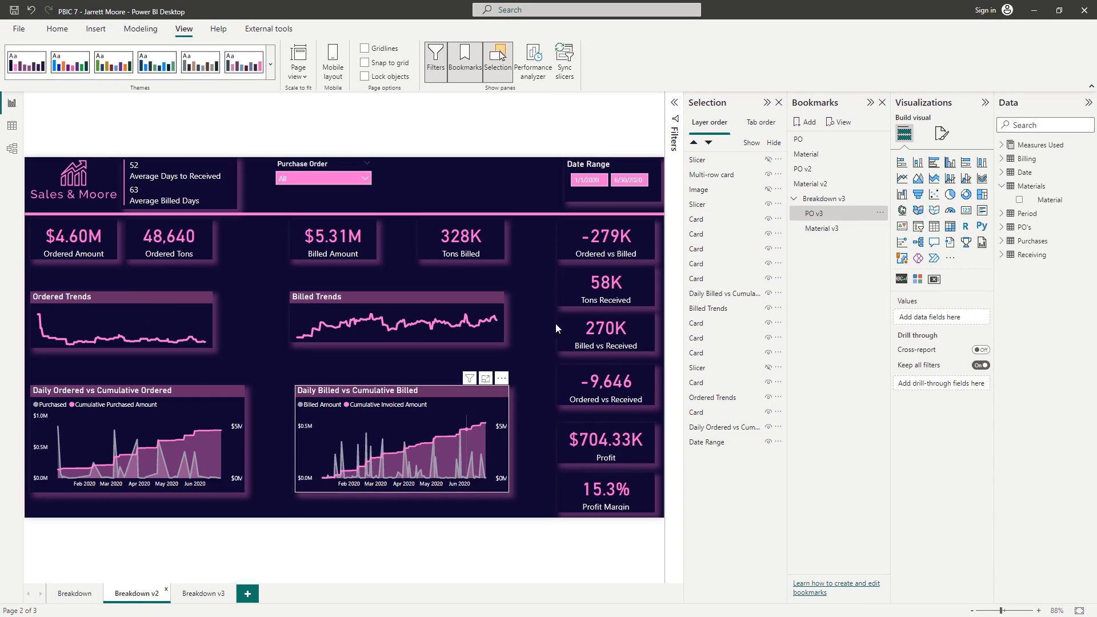
left_click(795, 199)
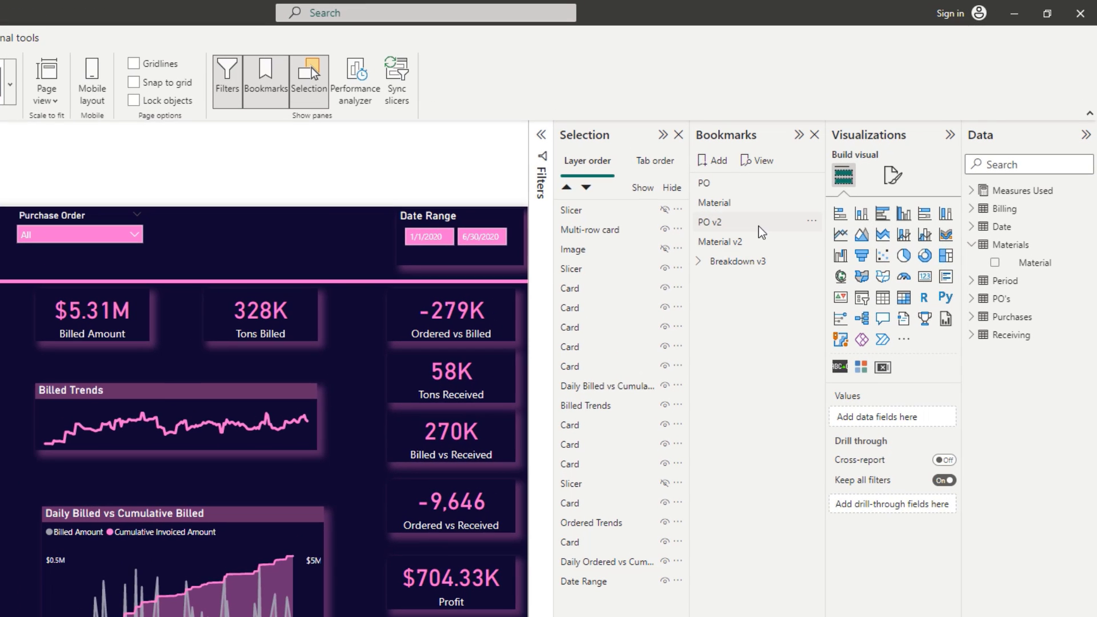
- Group PO v2 and Material v2, and rename Group 2 to Breakdown v2
left_click(764, 228)
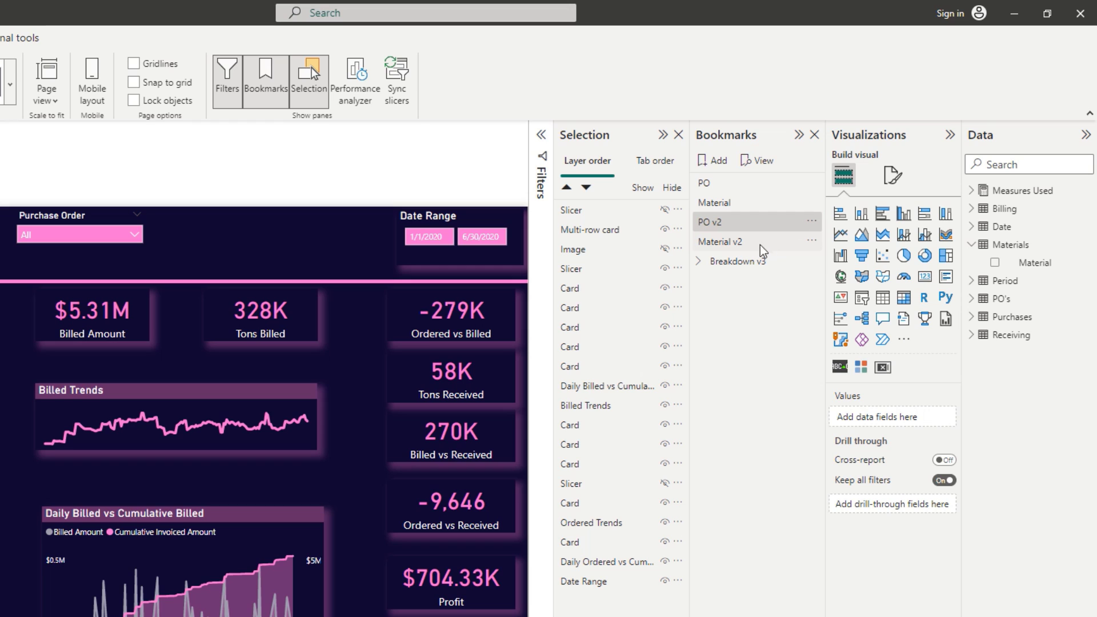
left_click(759, 243)
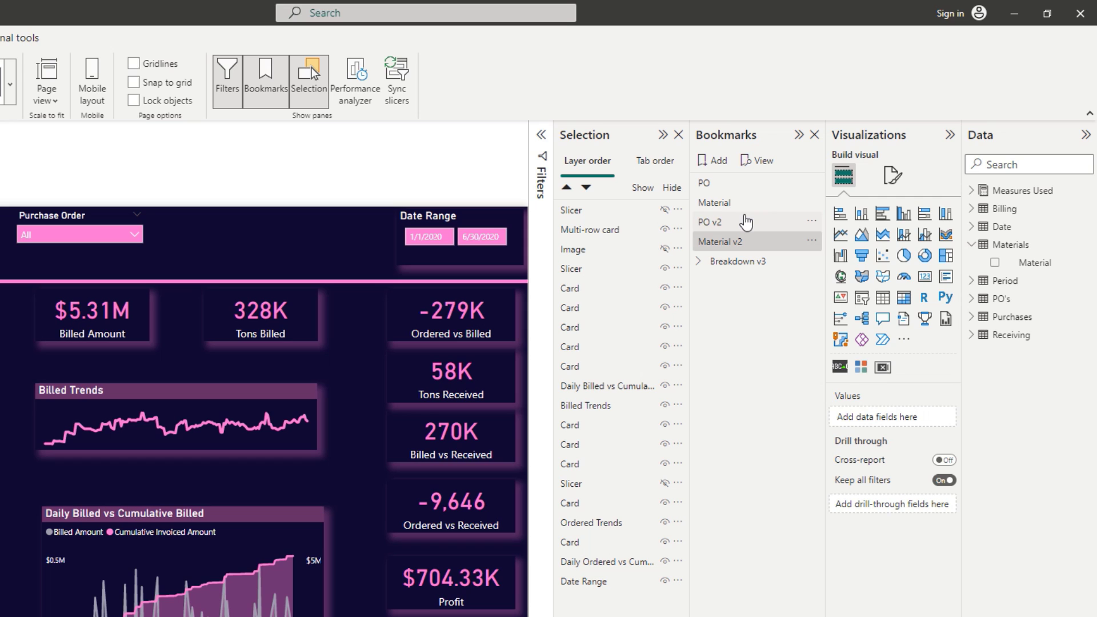
left_click(745, 222, "ctrl")
left_click(811, 240)
left_click(828, 306)
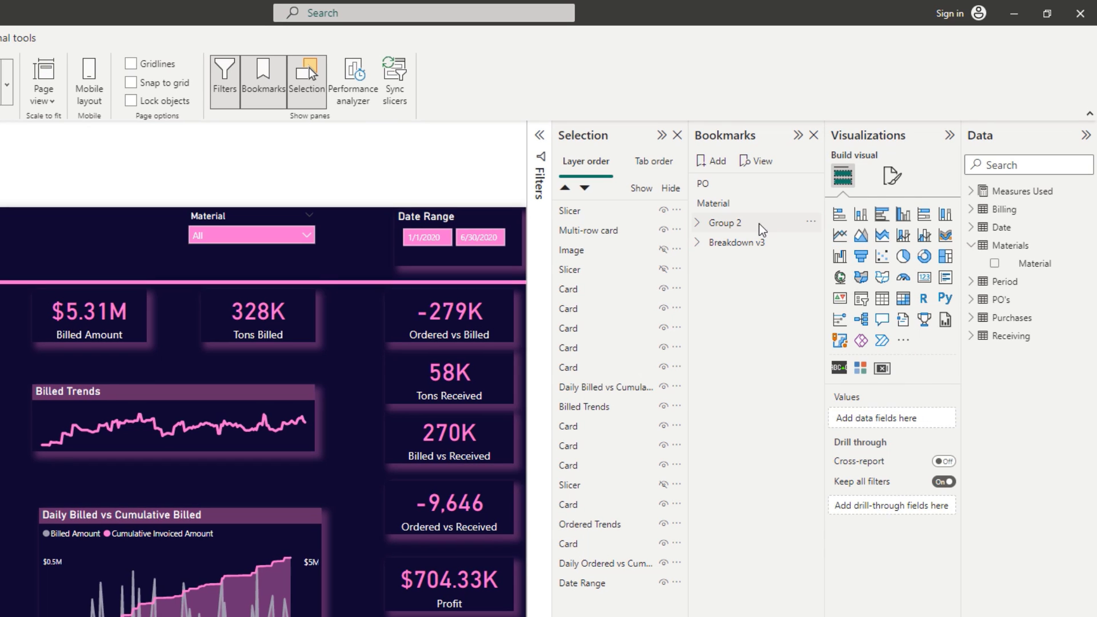
double_click(740, 224)
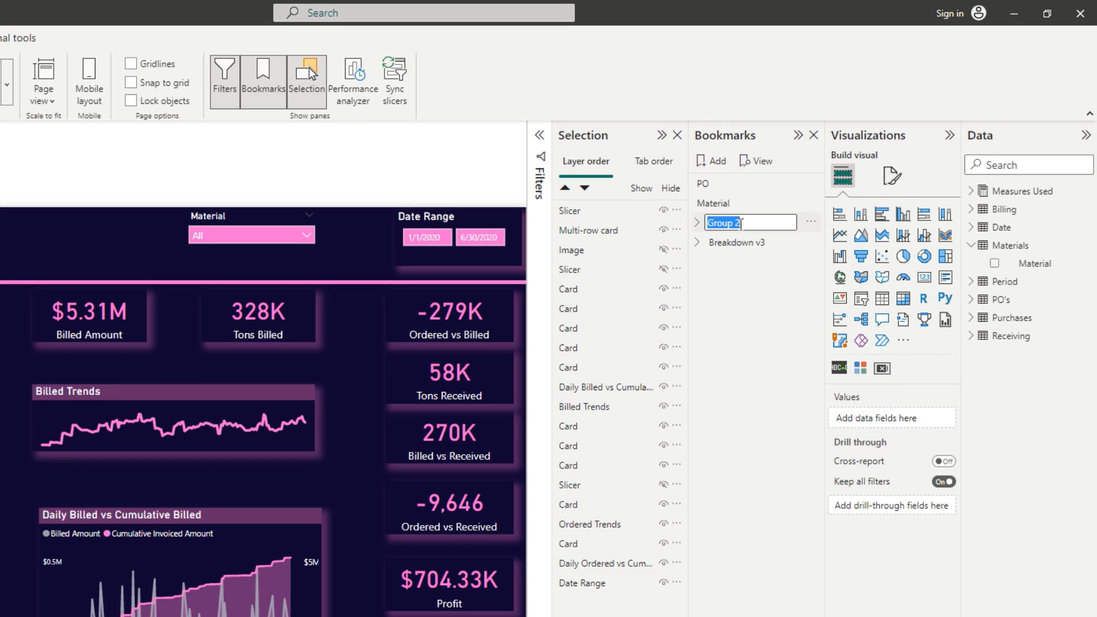
type("Breakdown v2")
left_click(797, 282)
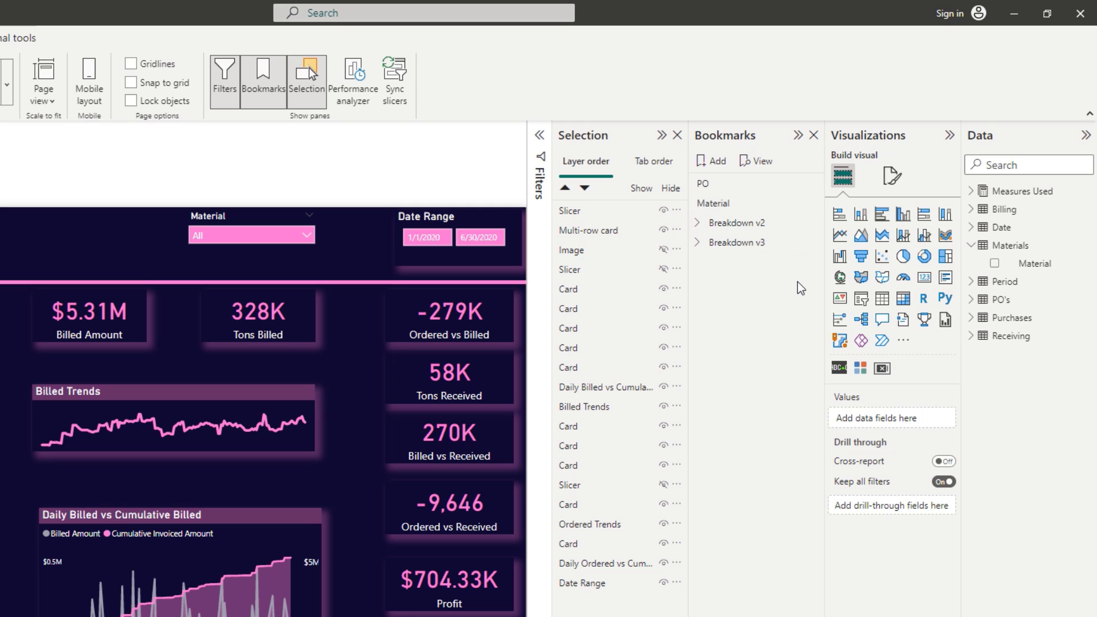